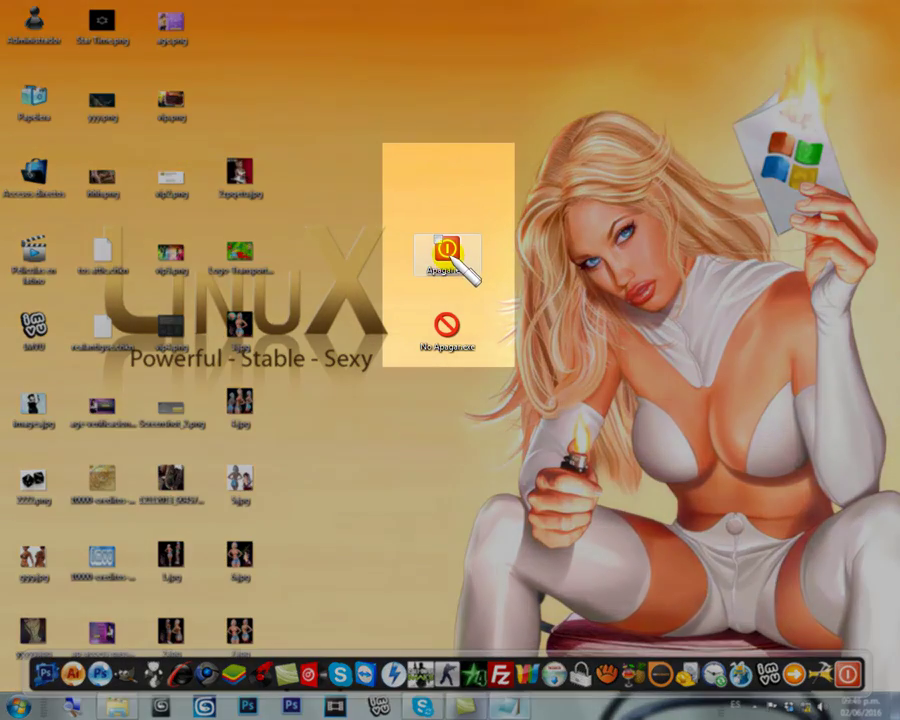
mouse_move(463, 258)
left_mouse_down()
mouse_move(462, 192)
mouse_move(463, 258)
left_mouse_up()
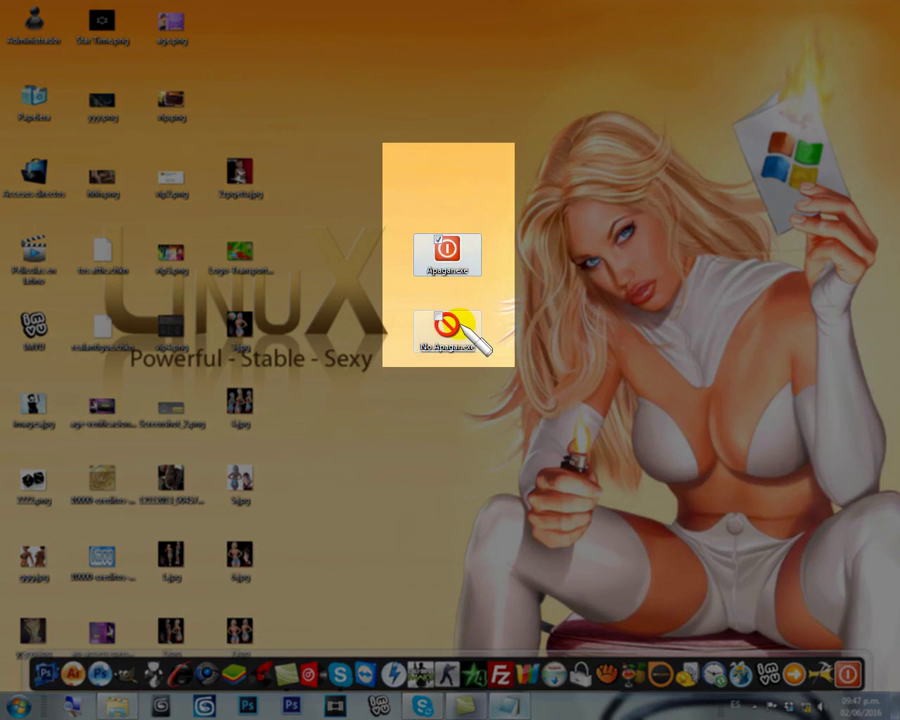
left_click(435, 400)
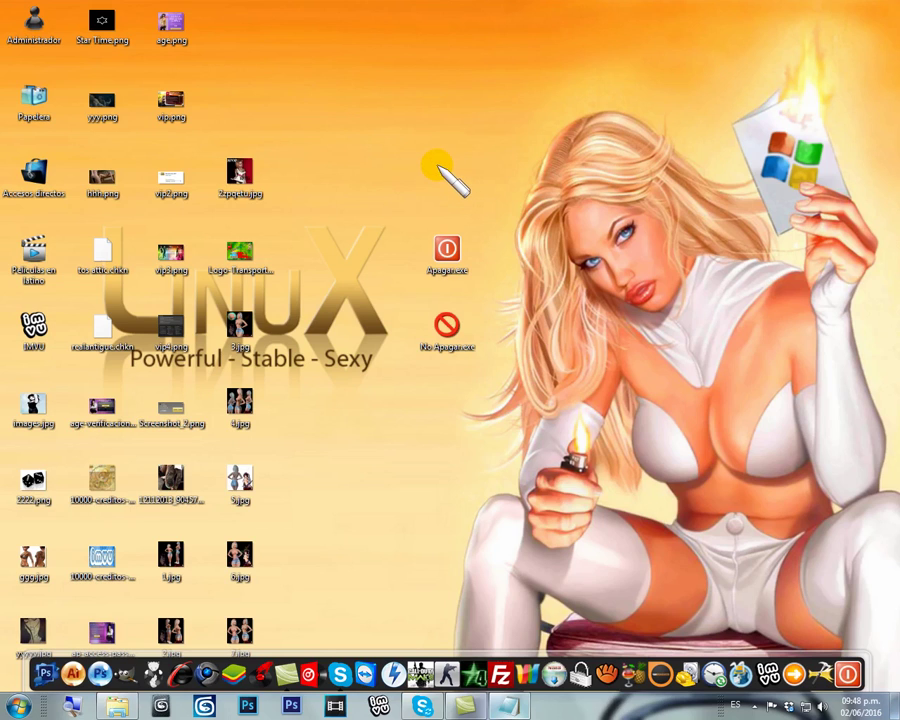
- Switch to the open Notepad note, copy the shutdown command C:\Windows\System32\shutdown.exe -s -t 8500, and minimize the note
left_click(515, 707)
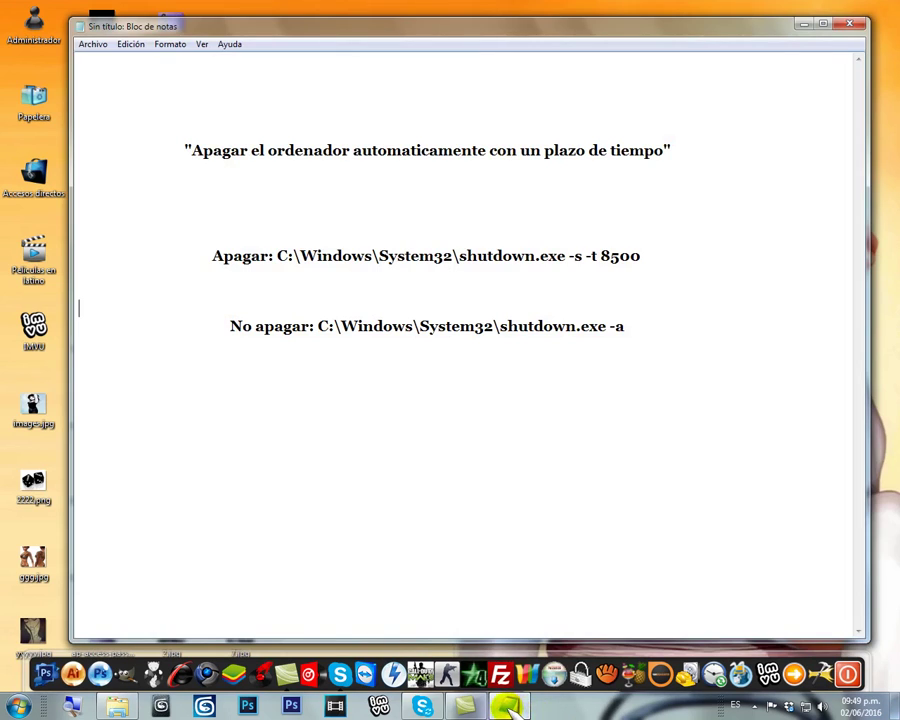
left_click_drag(177, 145, 676, 146)
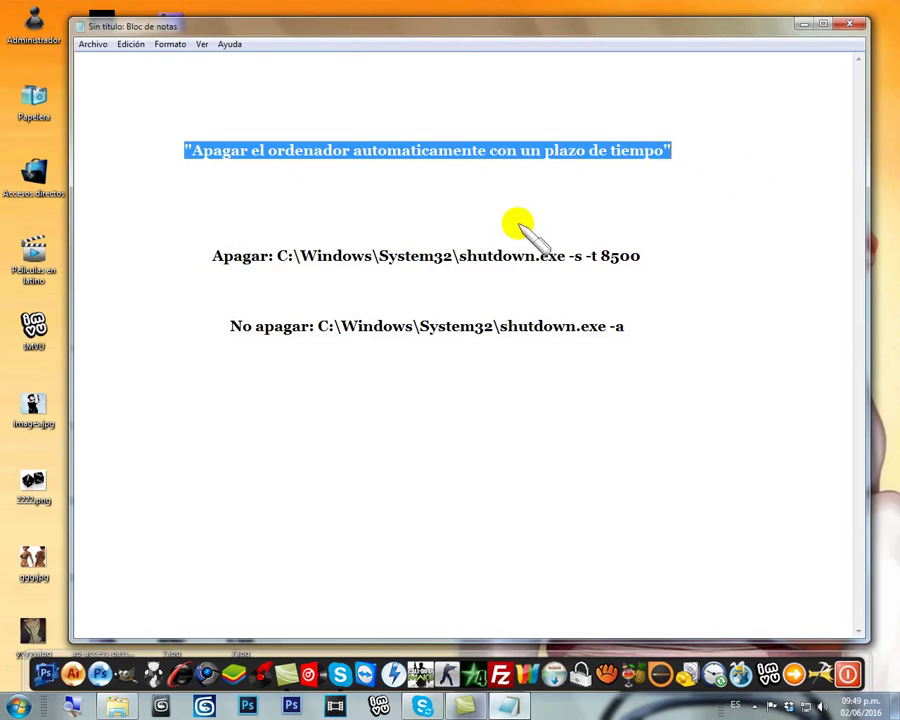
left_click(374, 251)
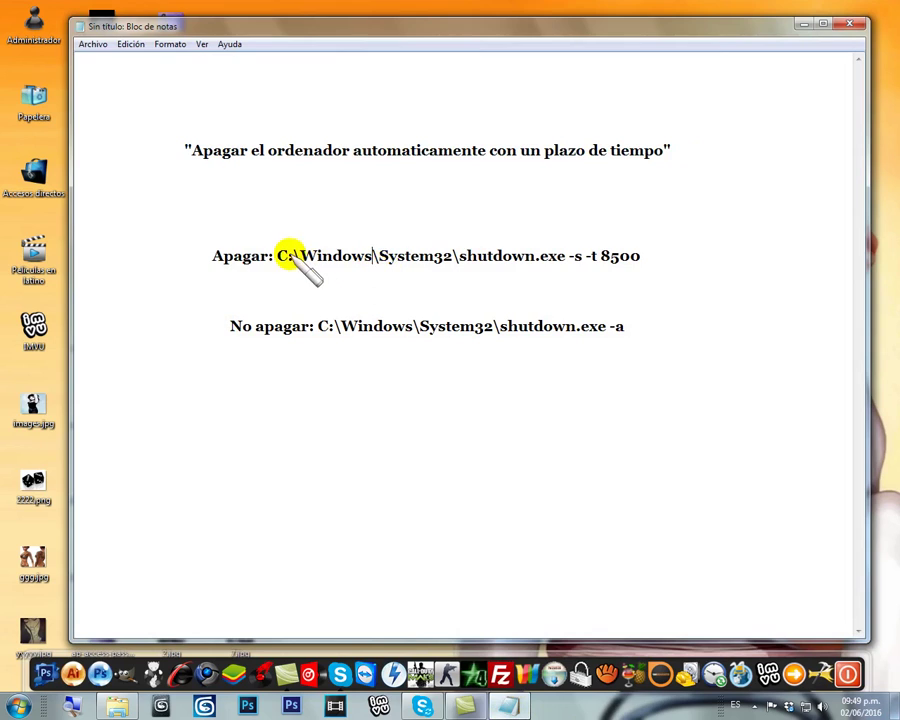
left_click_drag(280, 253, 643, 256)
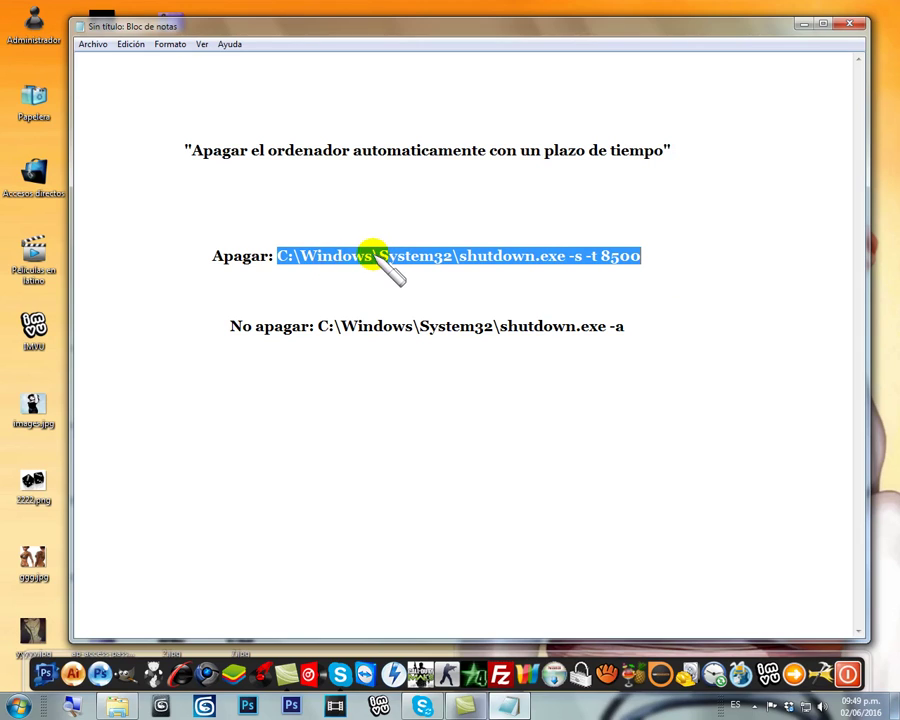
right_click(338, 256)
left_click(370, 302)
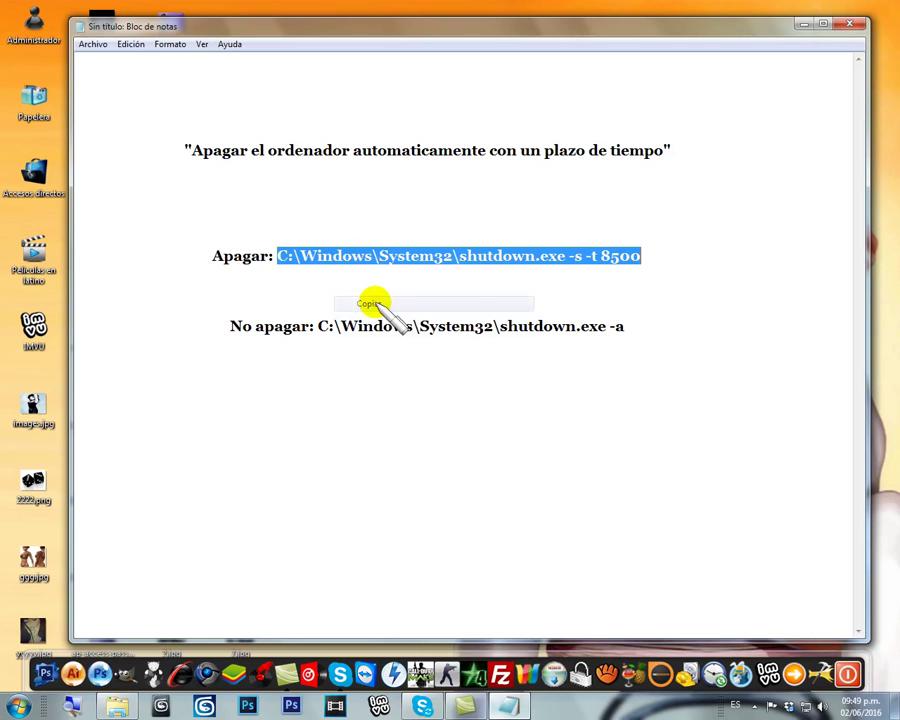
left_click(806, 23)
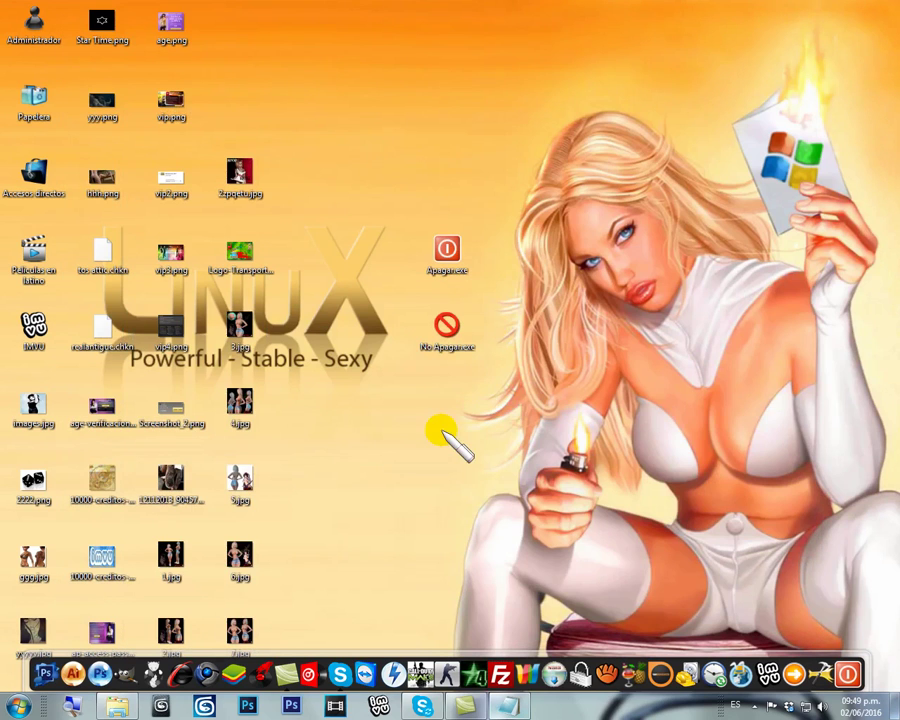
- Create a desktop shortcut with the copied target C:\Windows\System32\shutdown.exe -s -t 8500, keeping the suggested name
right_click(446, 90)
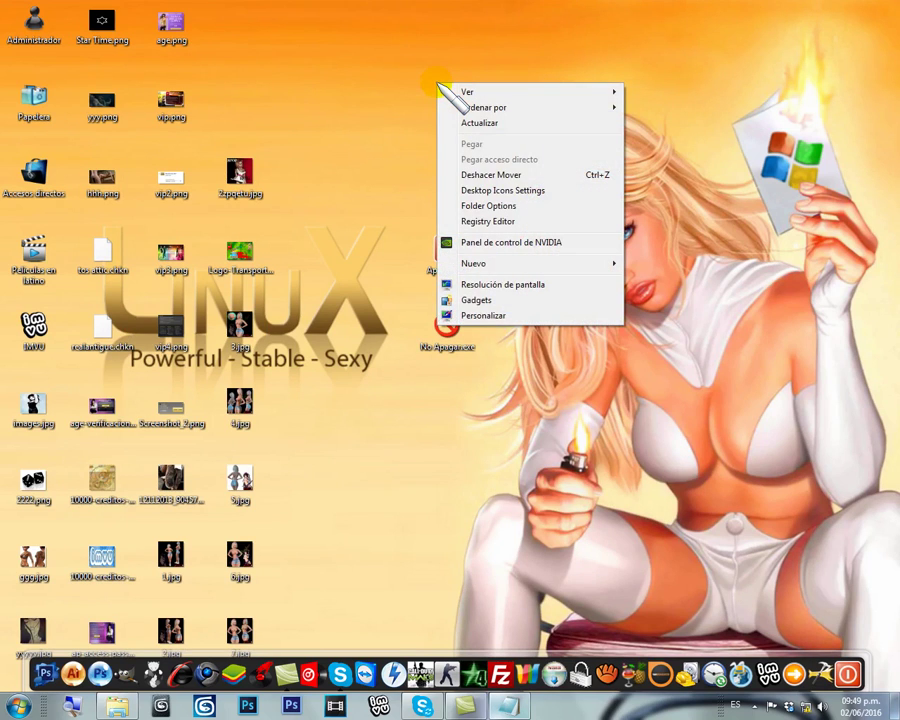
mouse_move(474, 263)
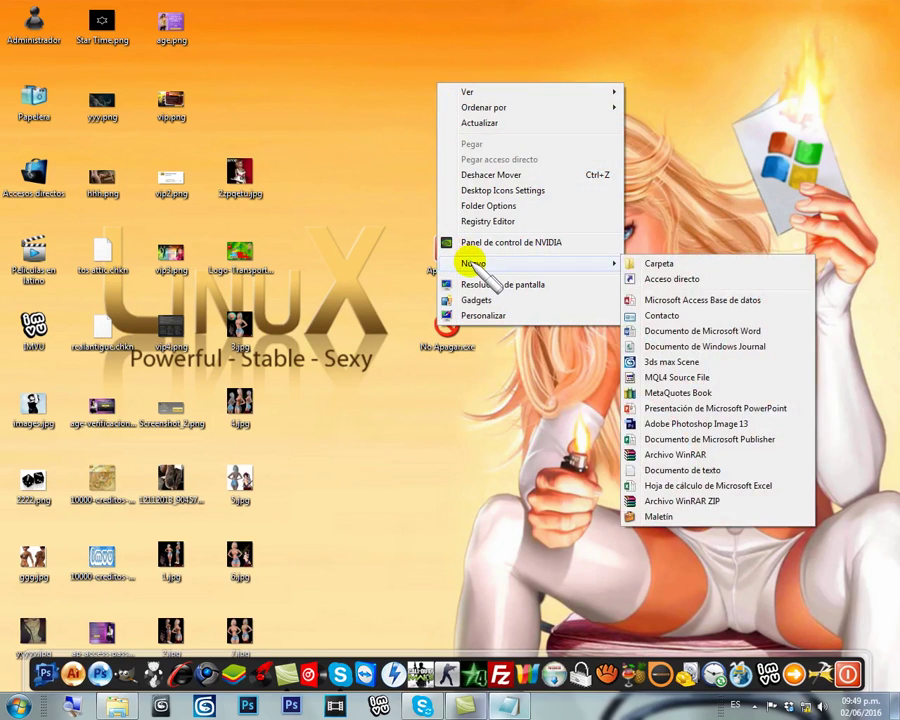
left_click(672, 279)
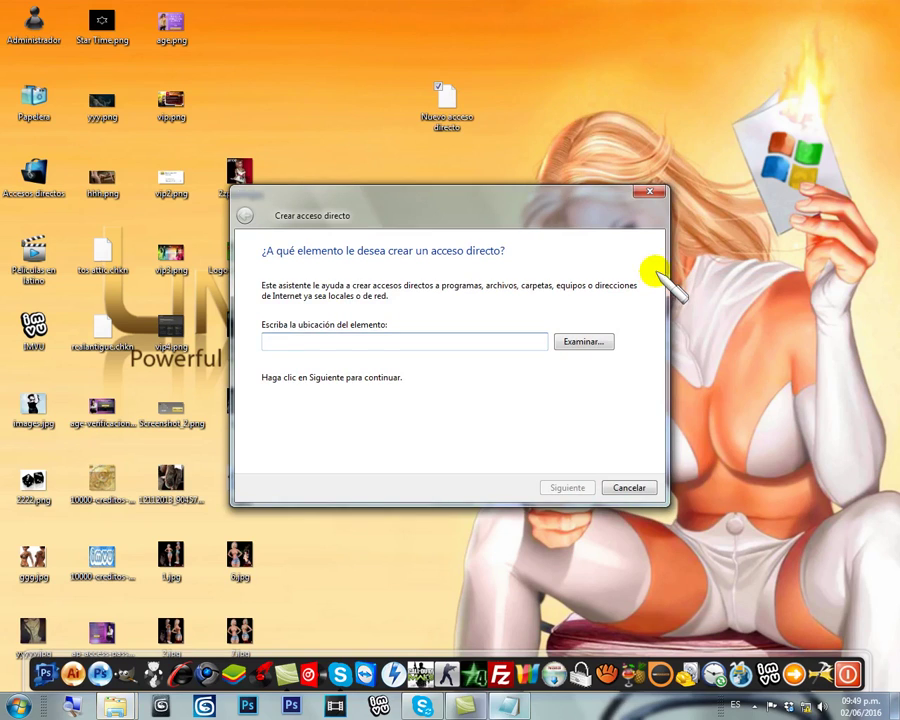
right_click(305, 342)
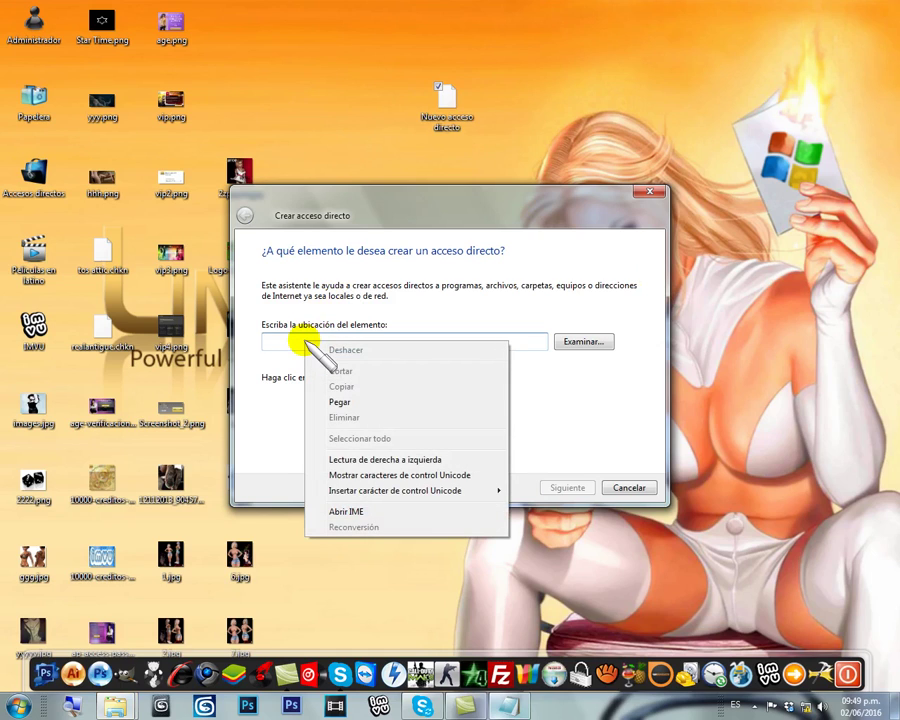
left_click(340, 402)
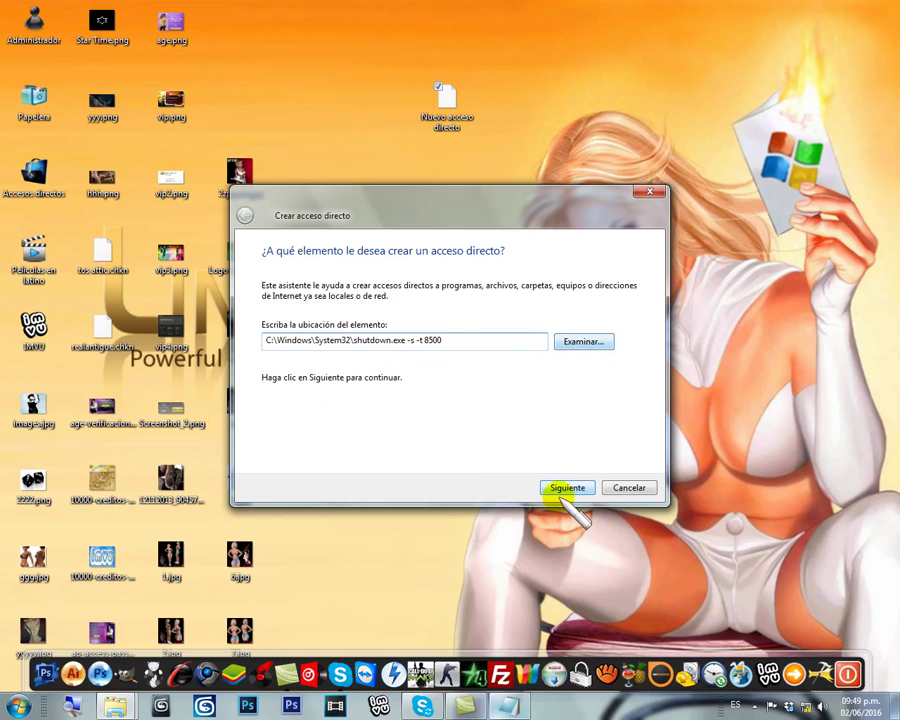
left_click(566, 488)
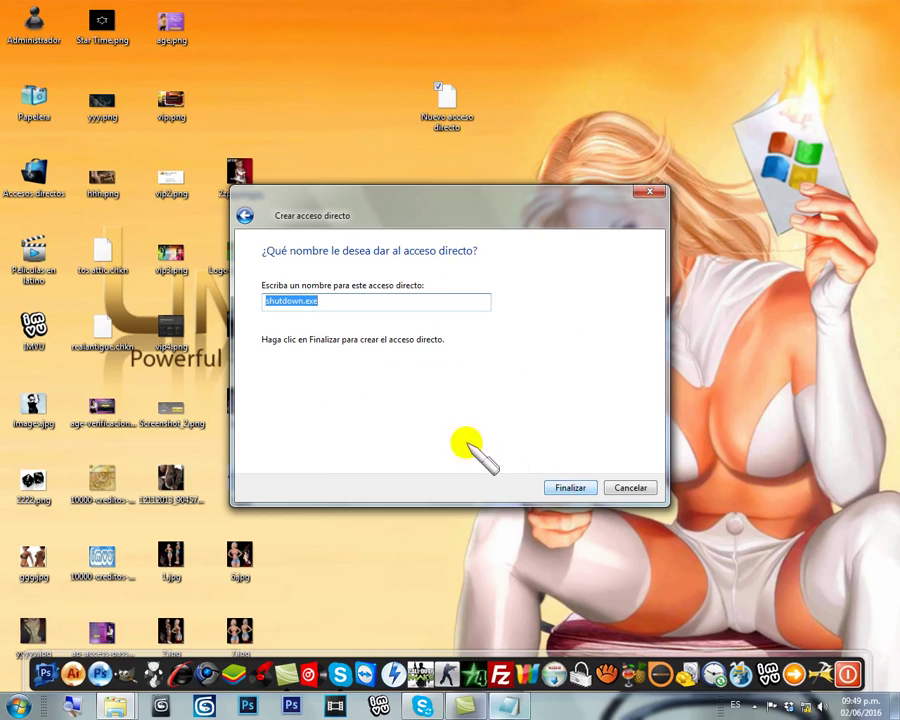
left_click(570, 488)
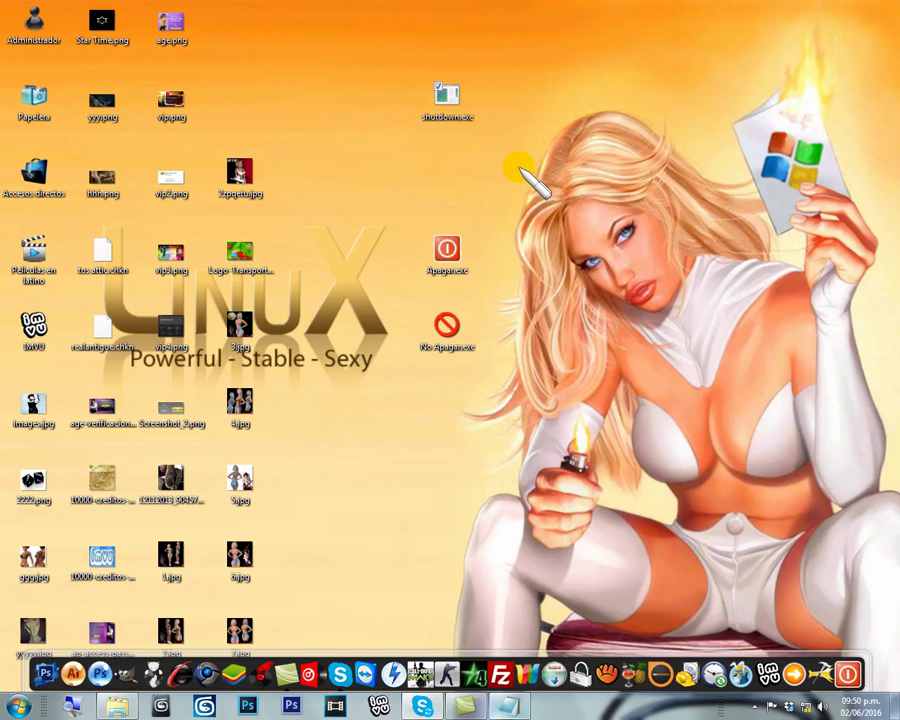
- Rename the new shutdown shortcut to yes and move it to the desktop's first icon row, beside the existing image files
right_click(447, 108)
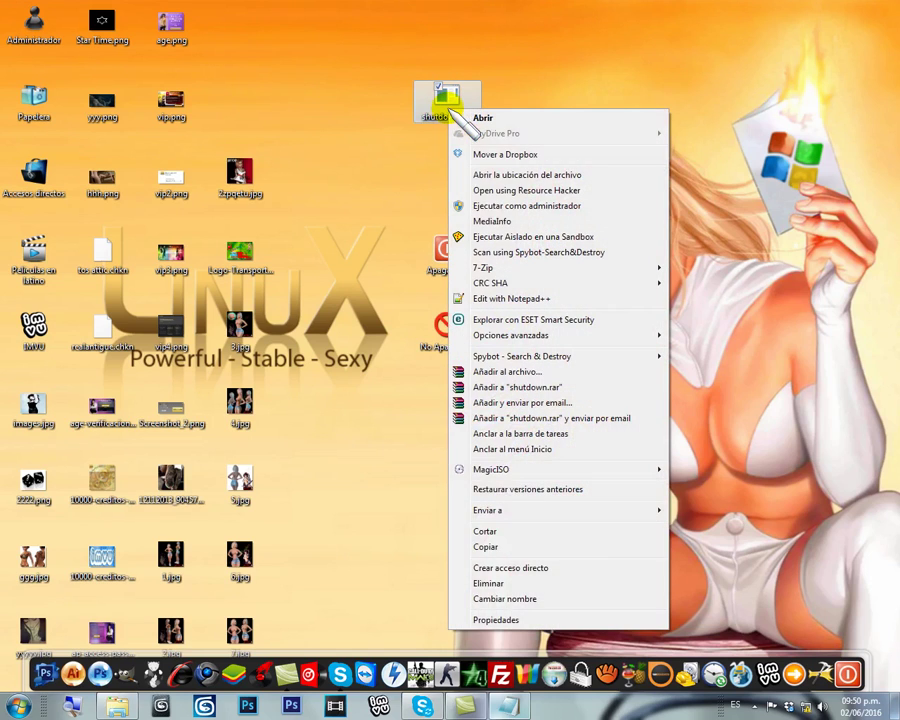
left_click(508, 597)
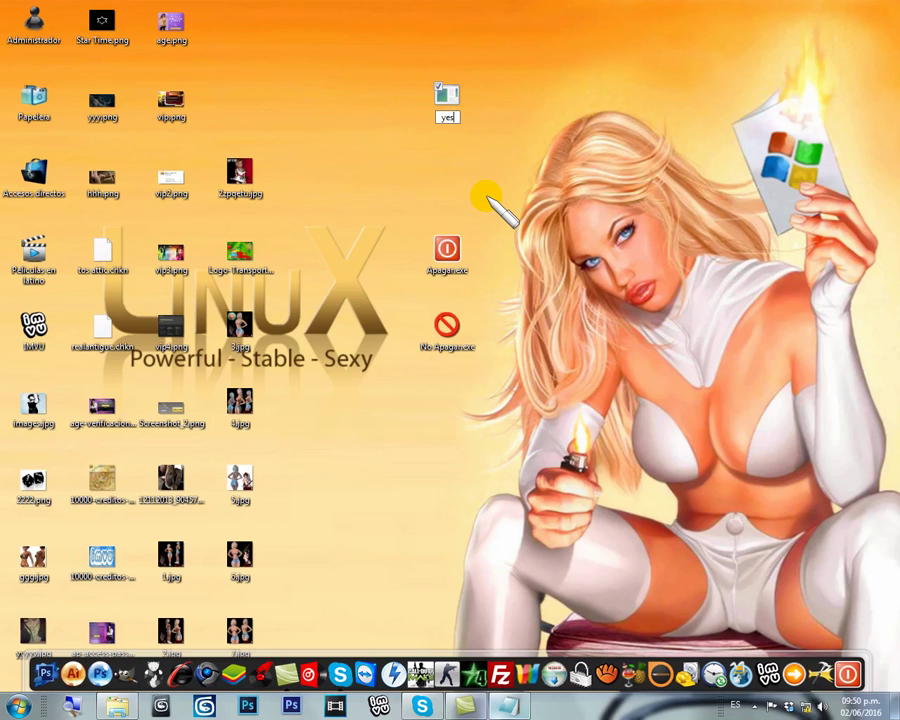
key("Return")
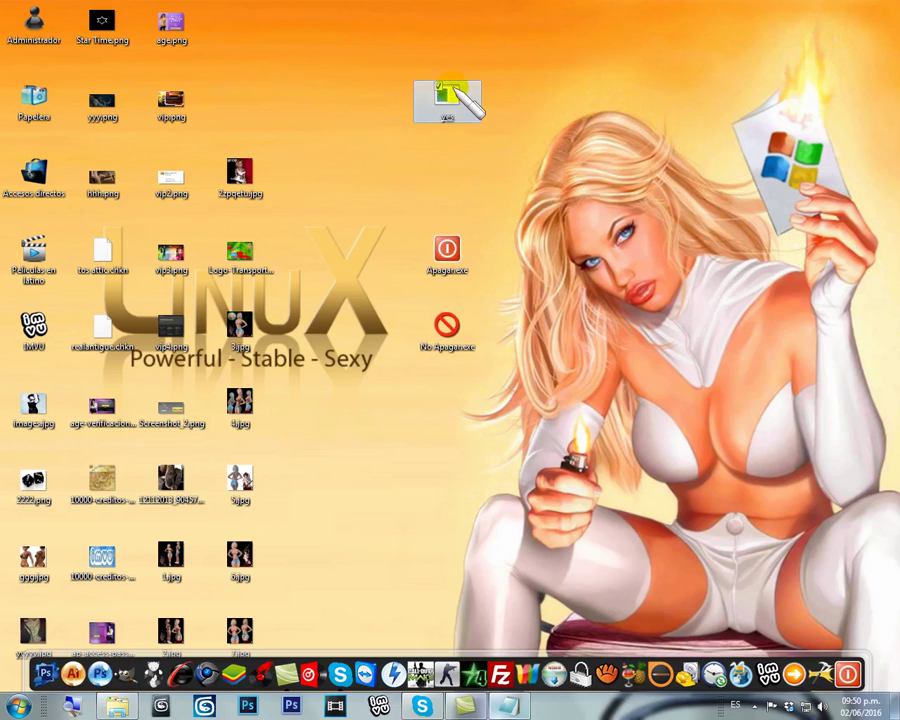
left_click_drag(450, 98, 314, 20)
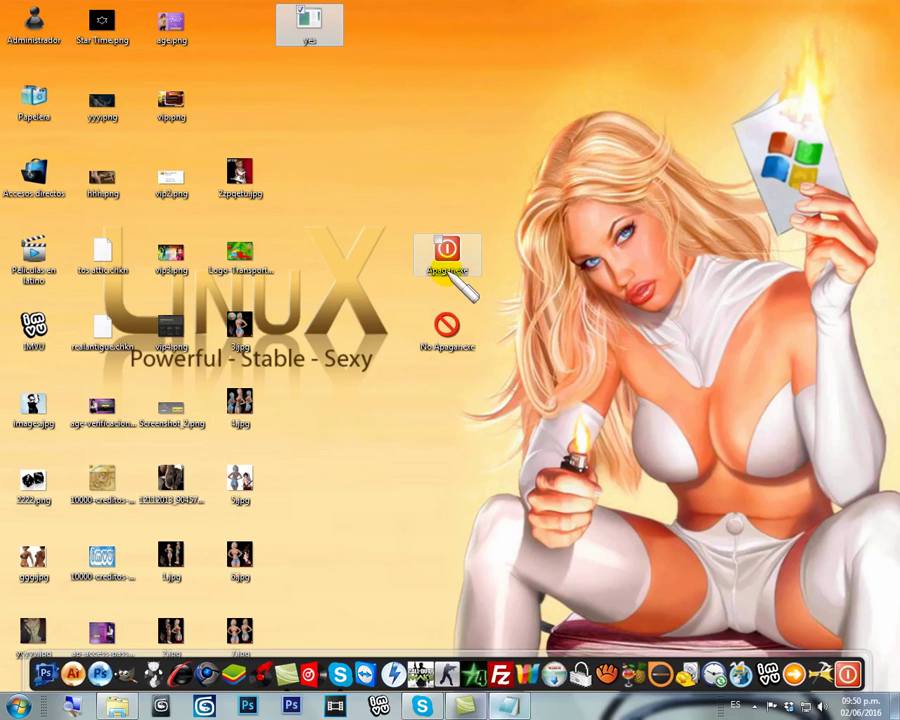
- Switch to the Notepad note, copy the cancel command C:\Windows\System32\shutdown.exe -a, and minimize the note
left_click(509, 706)
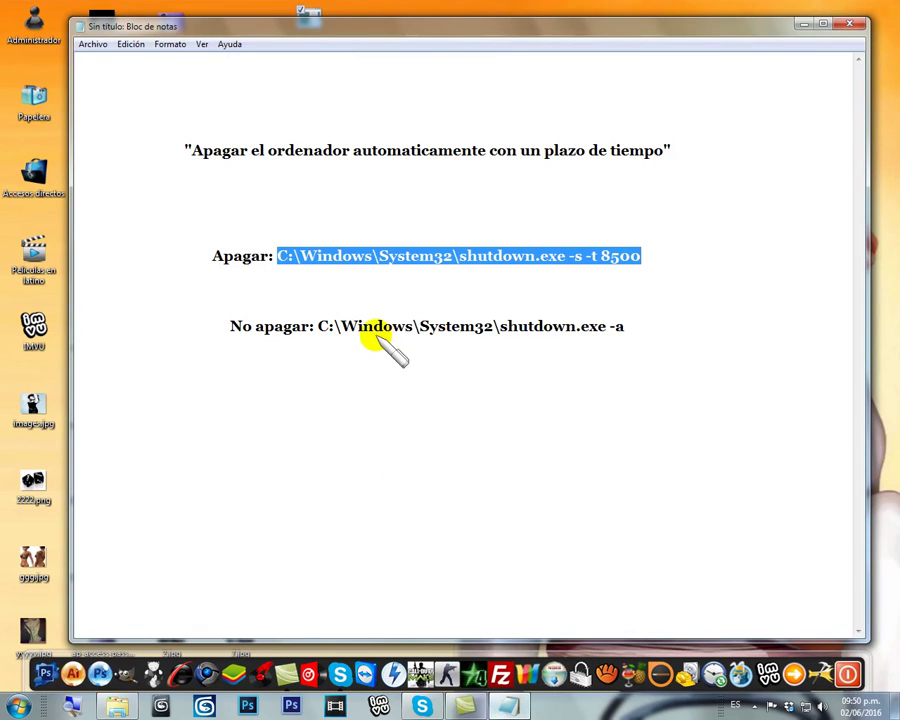
left_click_drag(320, 326, 624, 326)
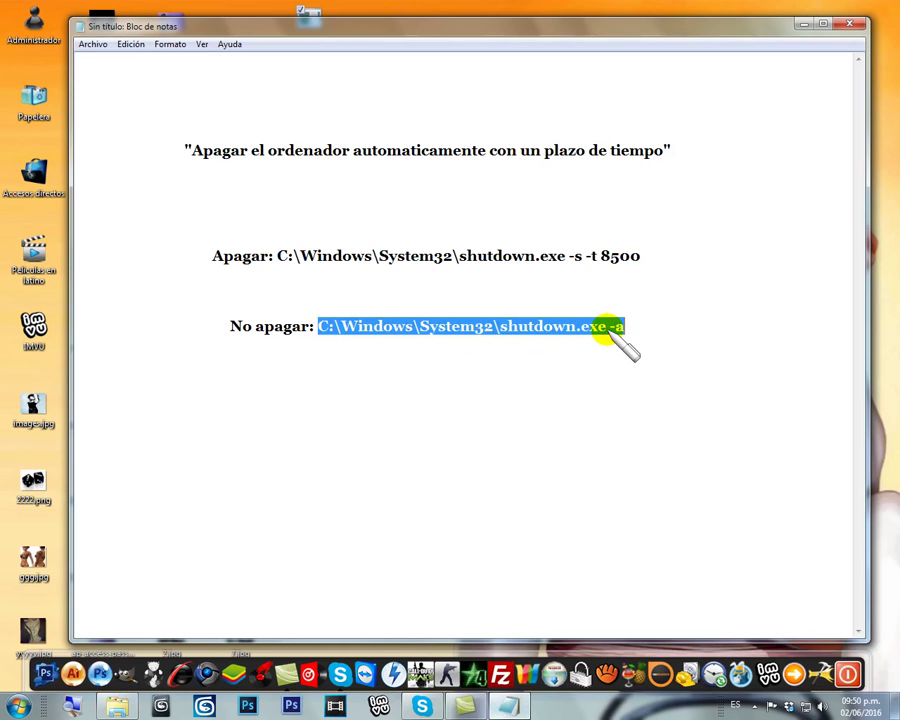
right_click(606, 328)
left_click(650, 372)
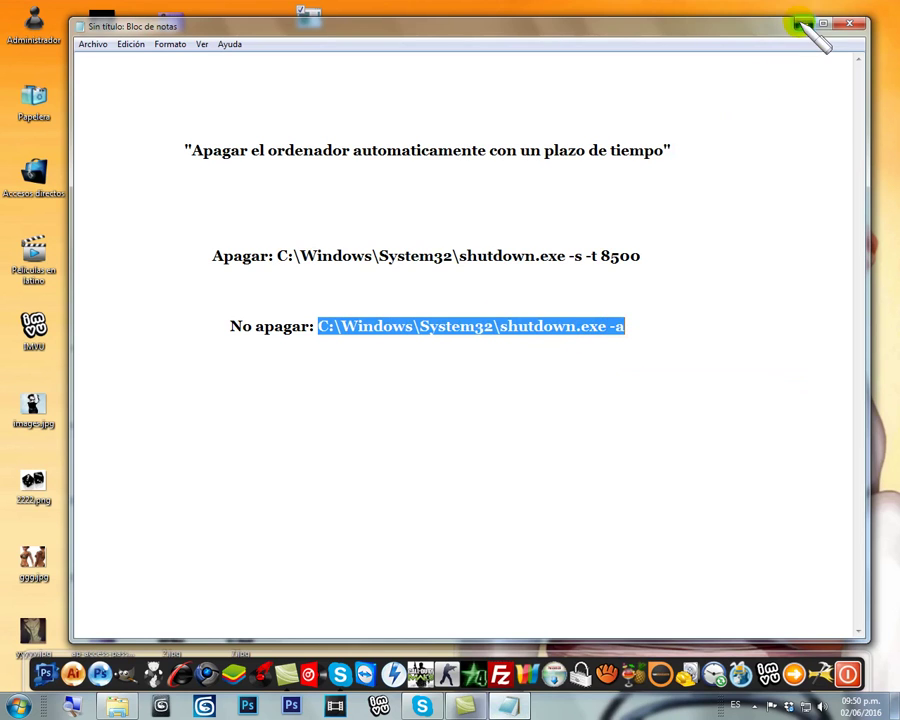
left_click(802, 23)
- Create a desktop shortcut with the copied target C:\Windows\System32\shutdown.exe -a, keeping the suggested name
right_click(432, 121)
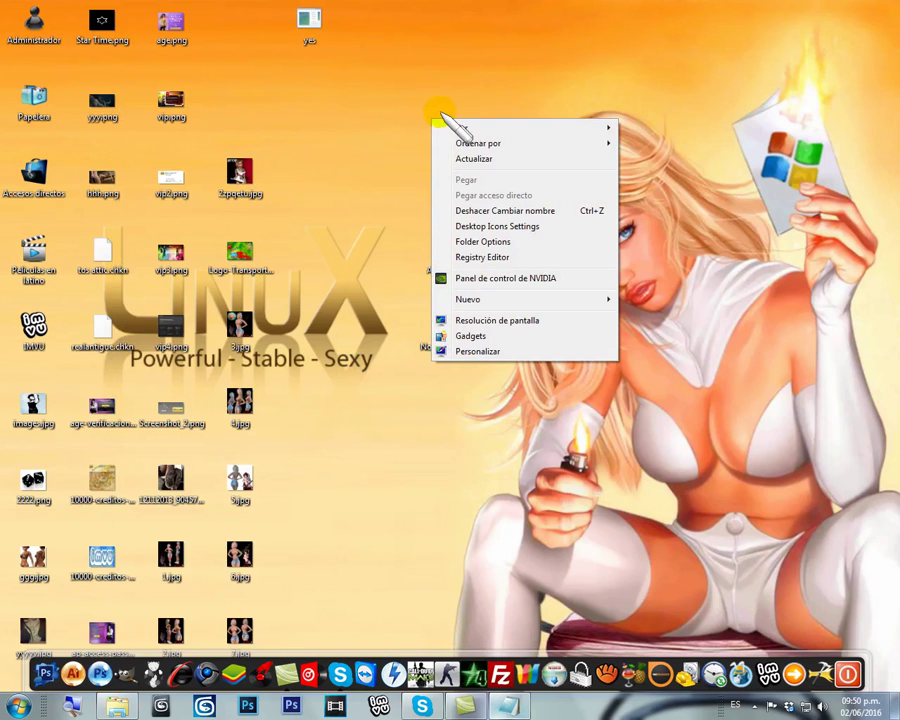
mouse_move(488, 300)
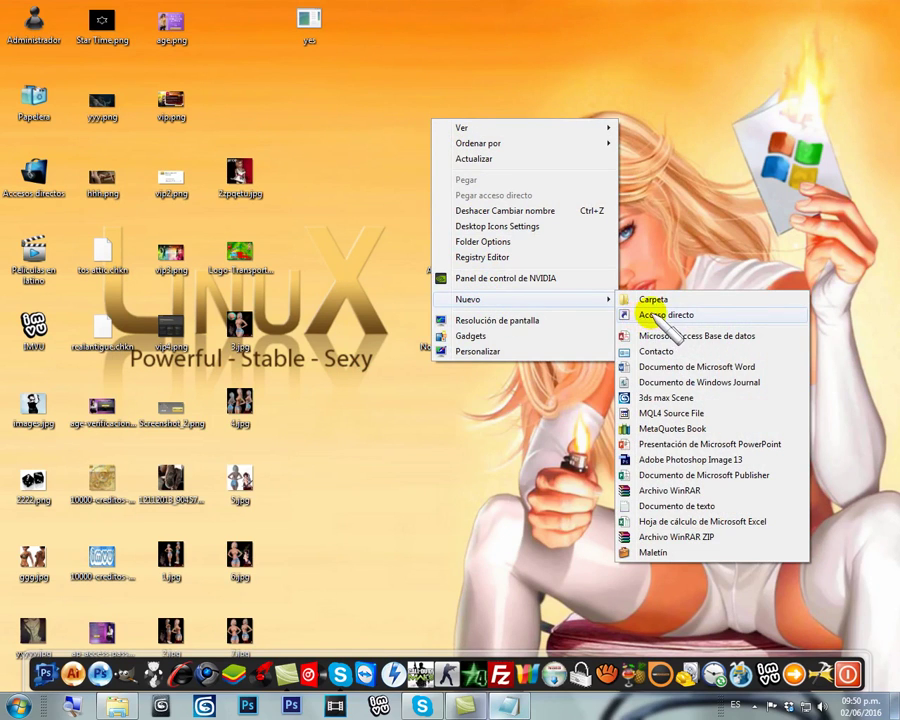
left_click(645, 314)
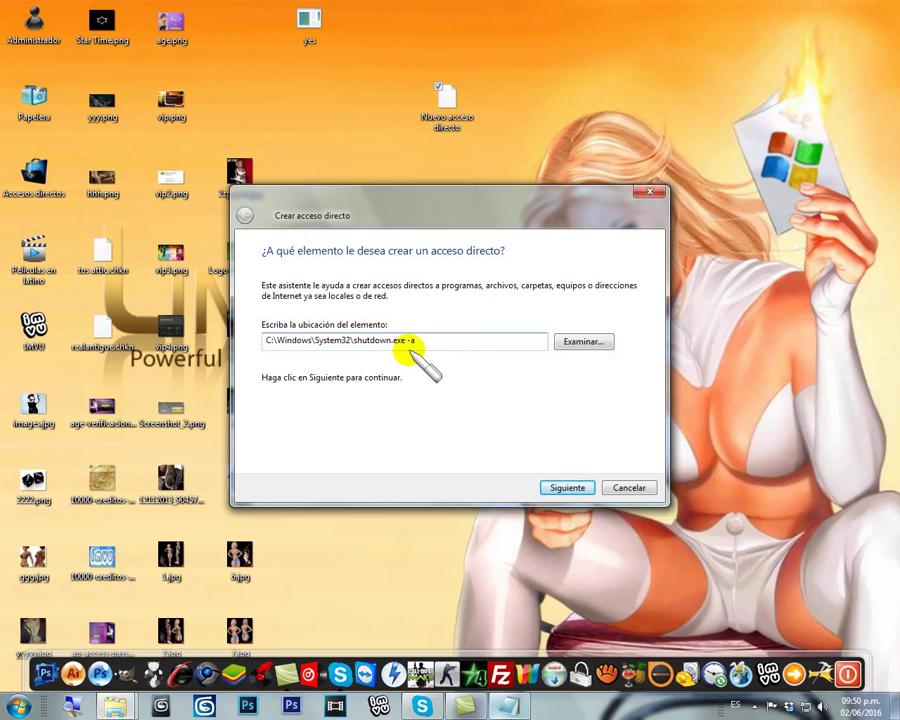
left_click(567, 487)
left_click(570, 487)
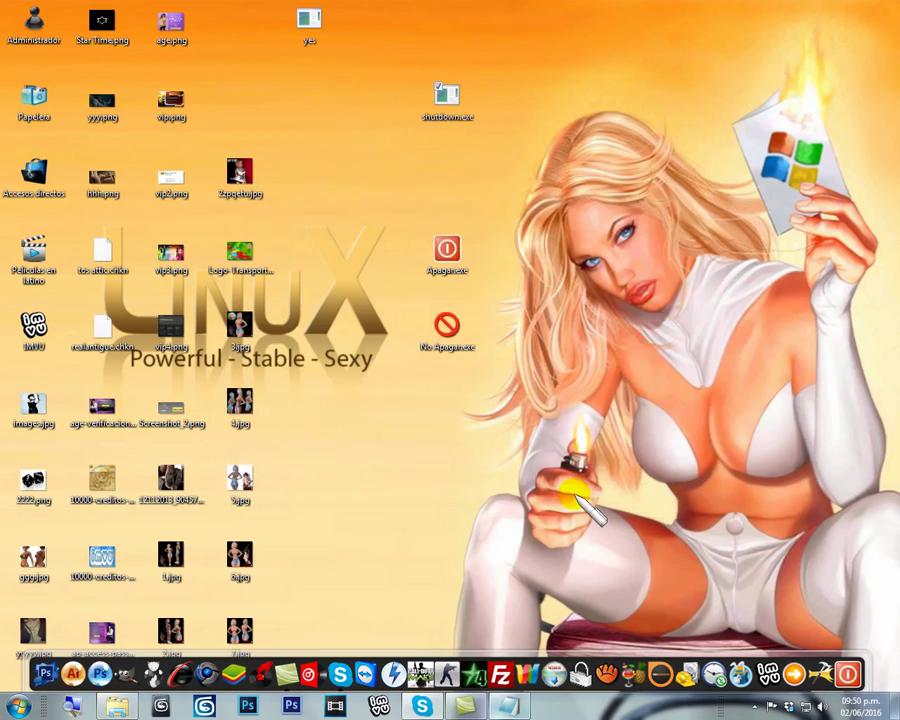
- Rename the new cancel shortcut to No and place it directly below the yes shortcut
right_click(440, 104)
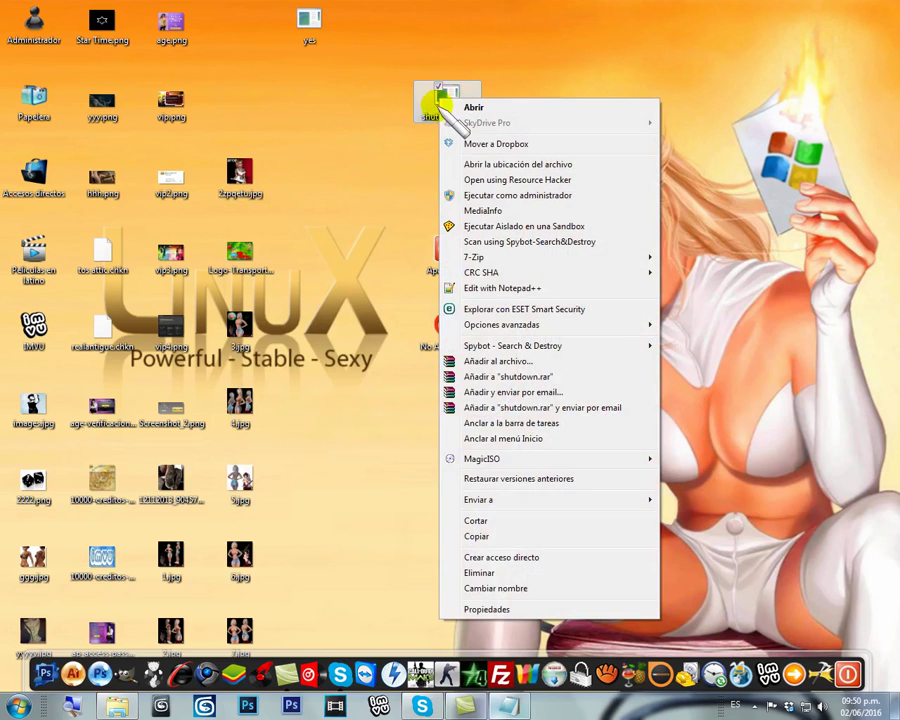
left_click(490, 587)
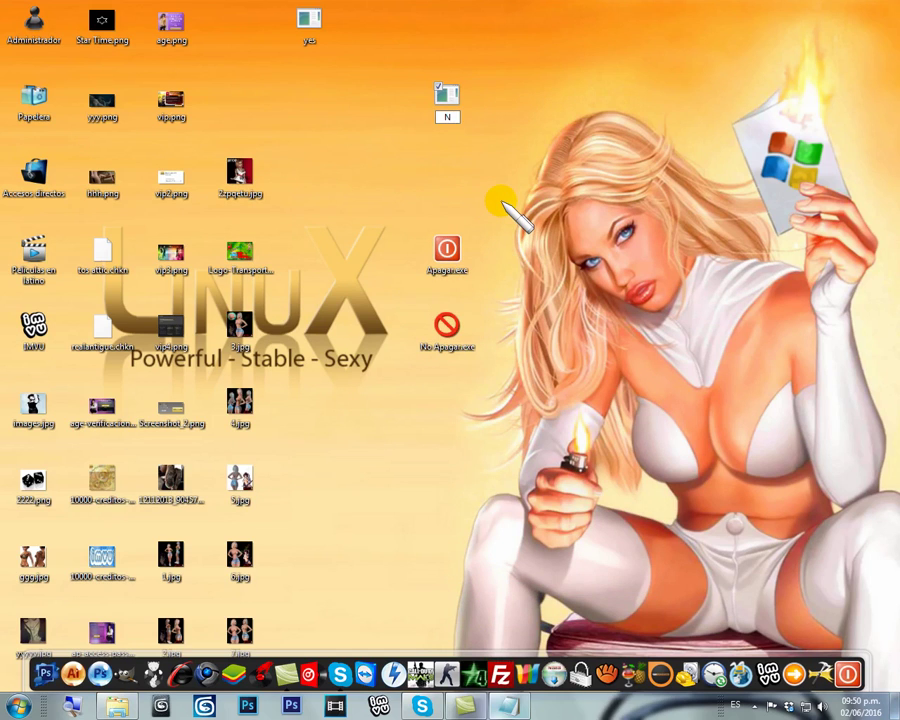
key("Return")
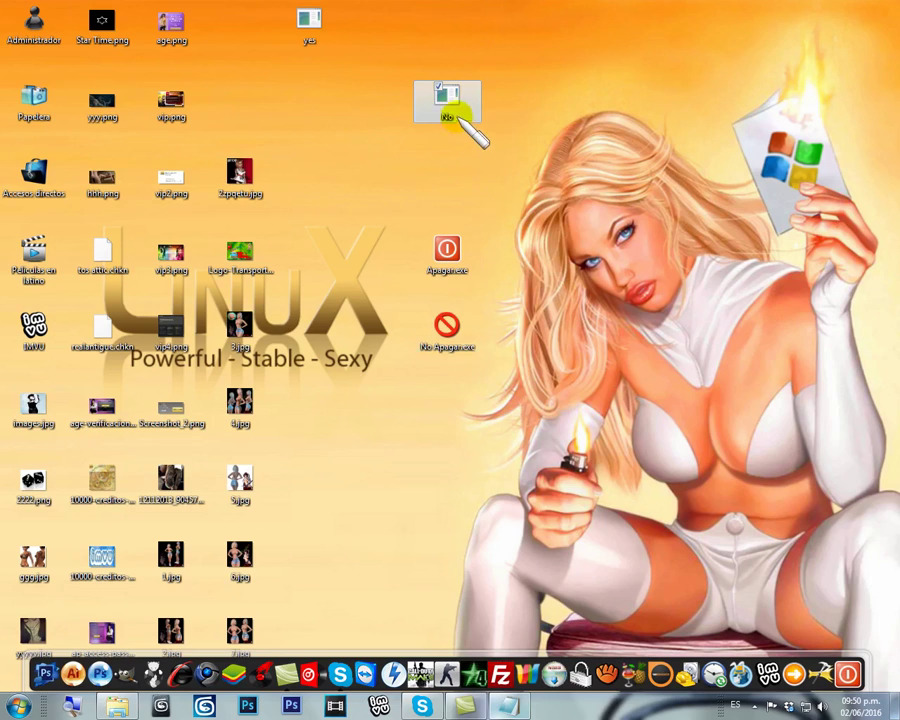
left_click_drag(465, 115, 297, 89)
left_click_drag(440, 100, 298, 112)
left_click(416, 60)
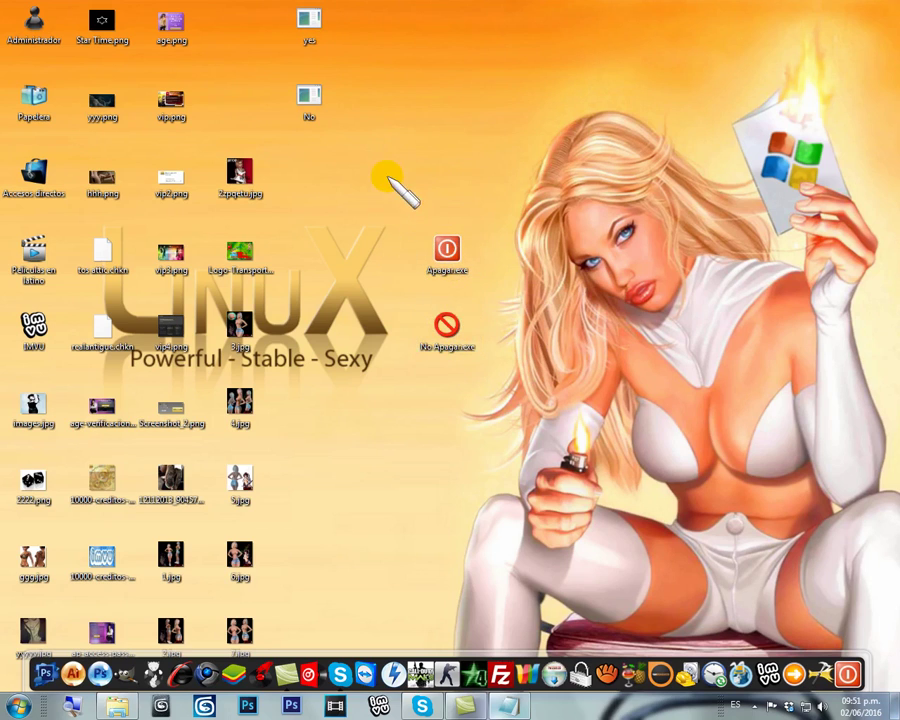
left_click_drag(382, 177, 478, 362)
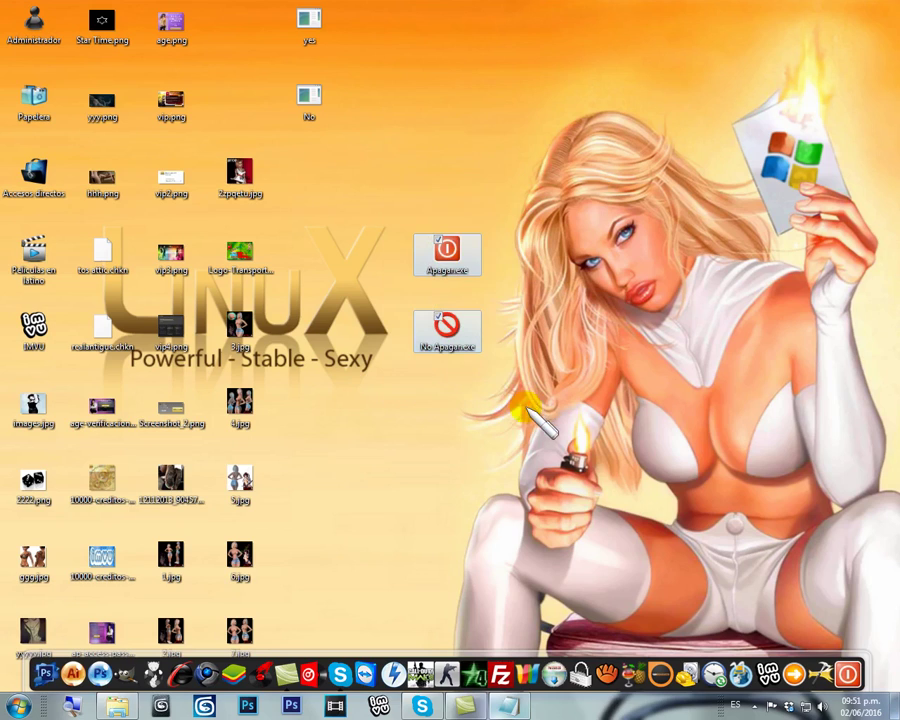
left_click(418, 58)
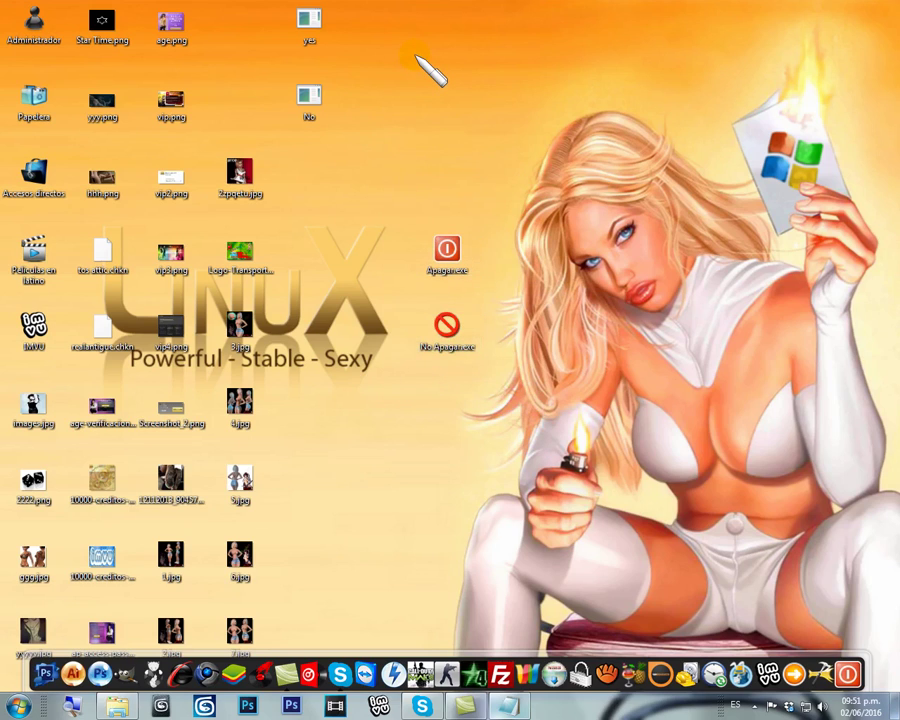
- Change the yes shortcut's icon to the red power symbol from the SHELL32 icon list and apply its properties
right_click(312, 26)
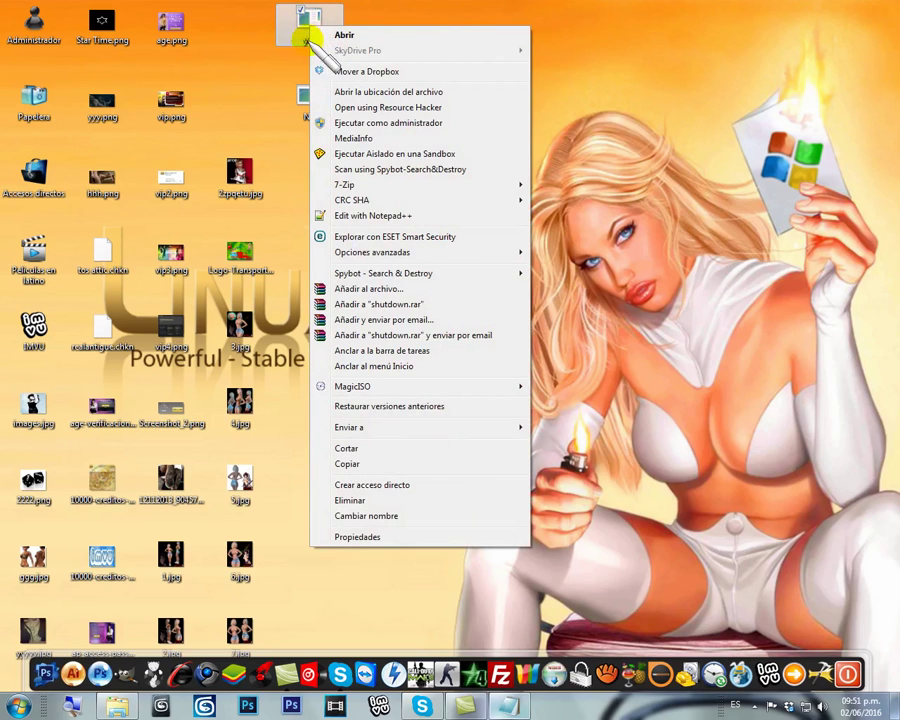
left_click(345, 536)
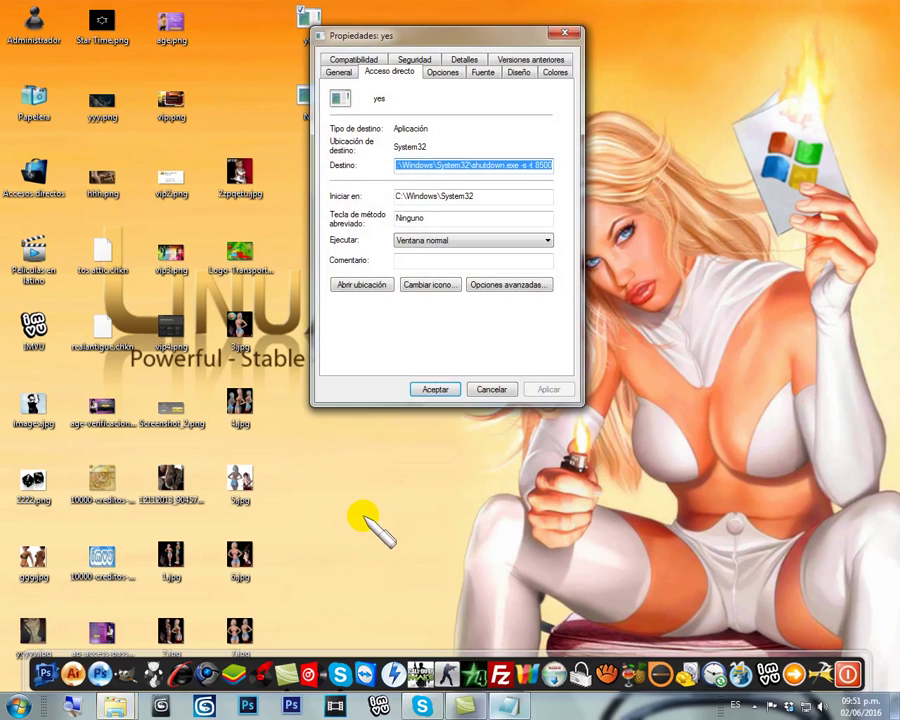
left_click(437, 285)
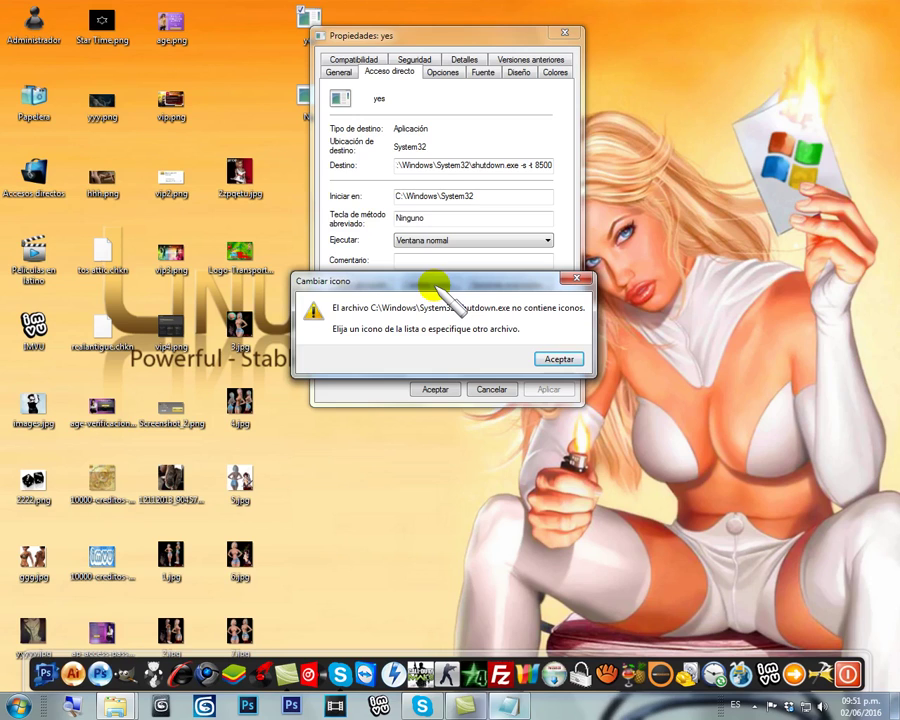
left_click(559, 359)
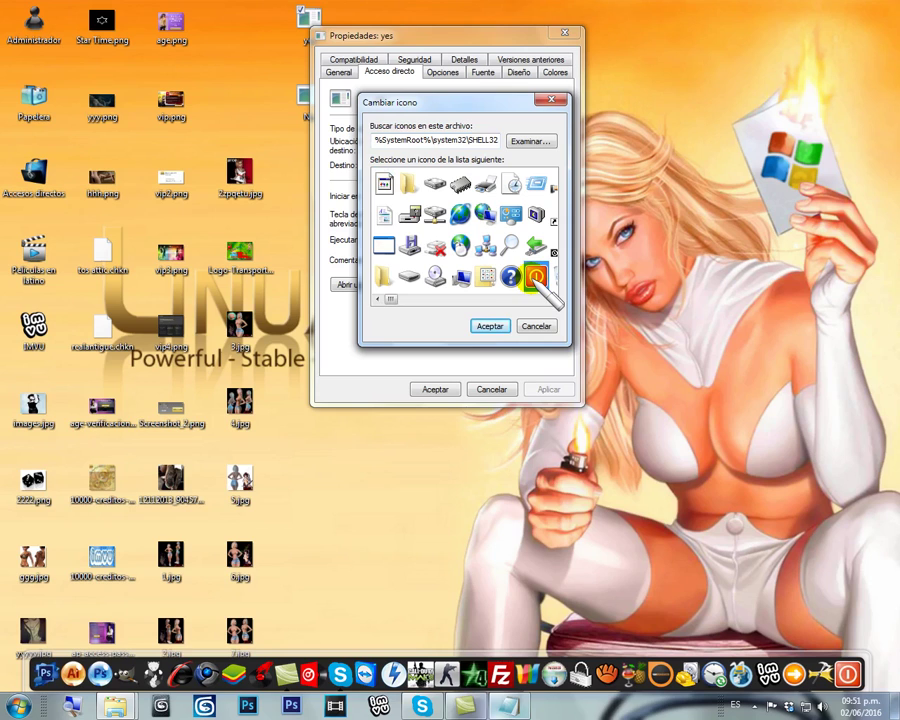
left_click(536, 278)
left_click(491, 326)
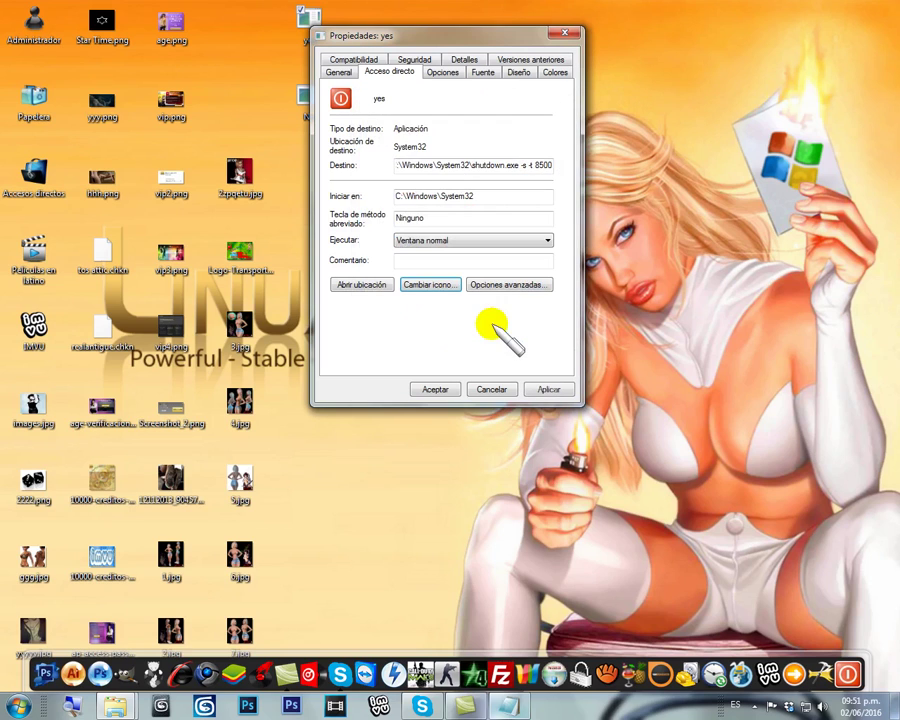
left_click(436, 391)
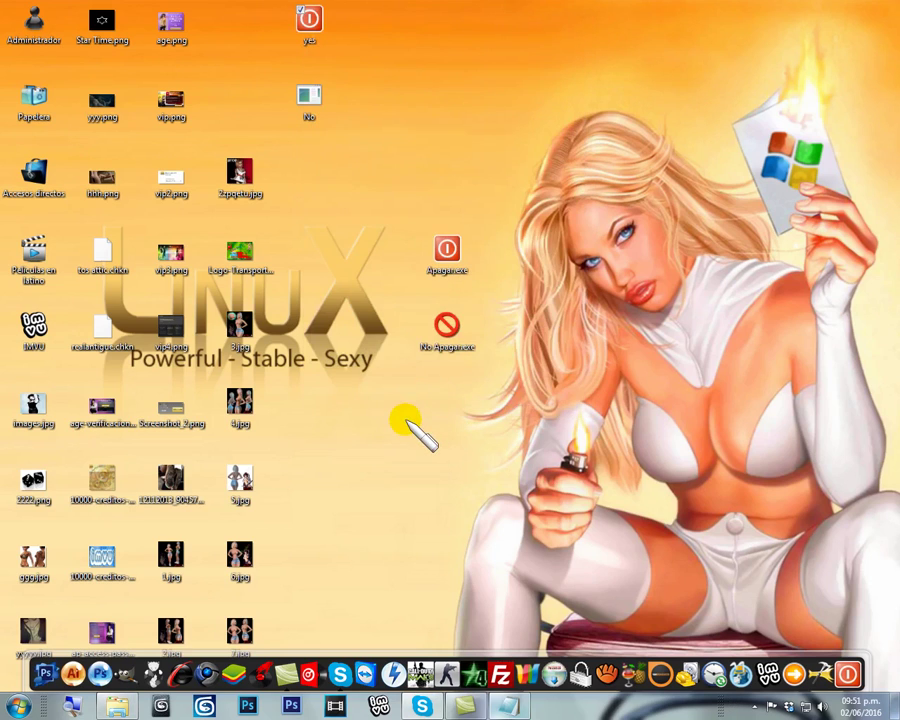
- Change the No shortcut's icon to the red prohibition sign from the SHELL32 icon list and apply its properties
right_click(322, 98)
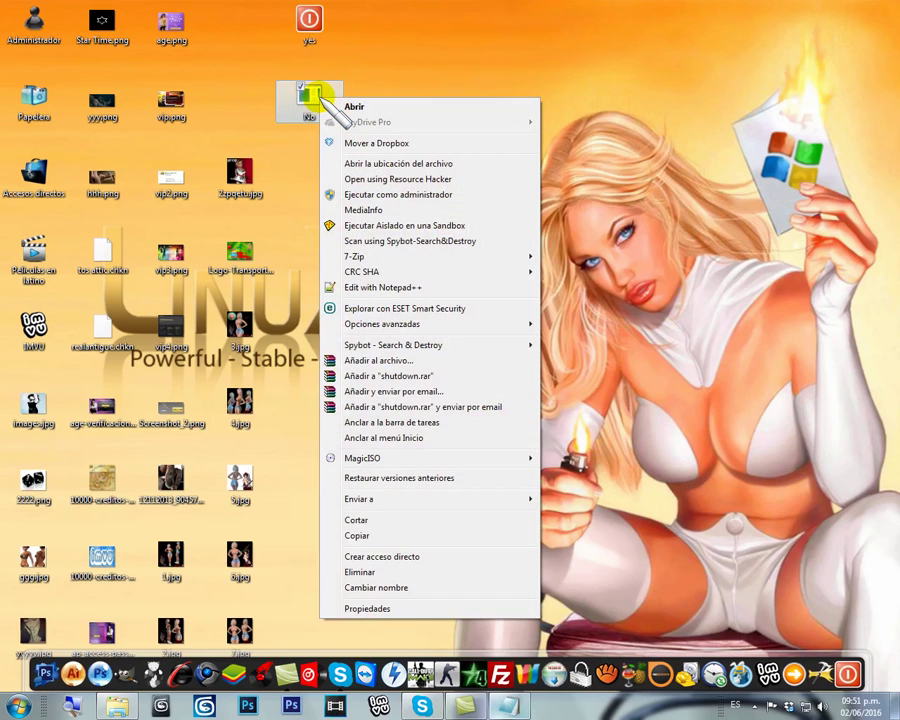
left_click(385, 607)
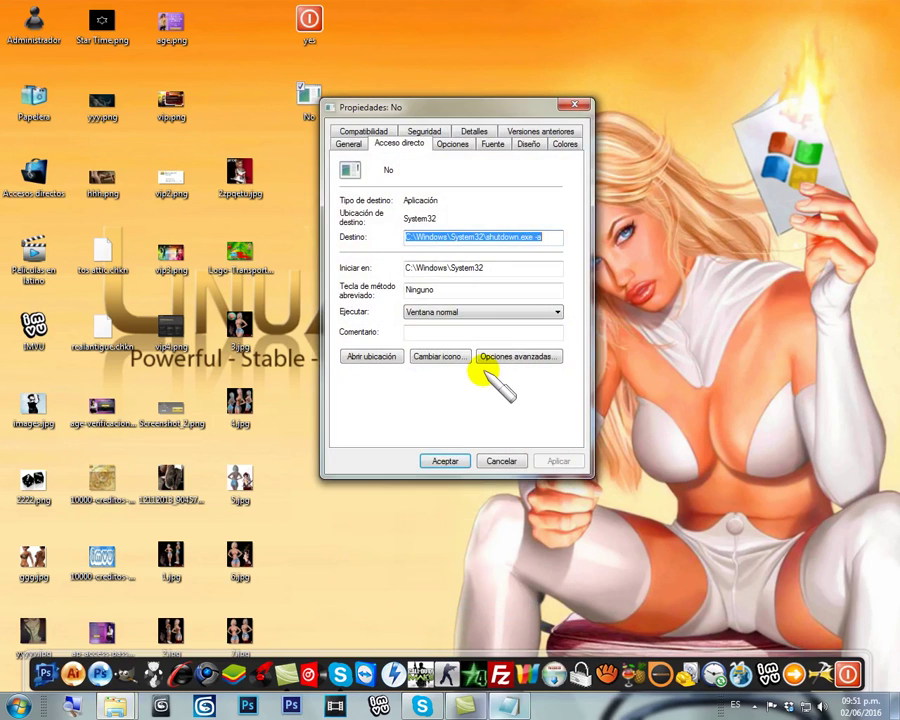
left_click(440, 358)
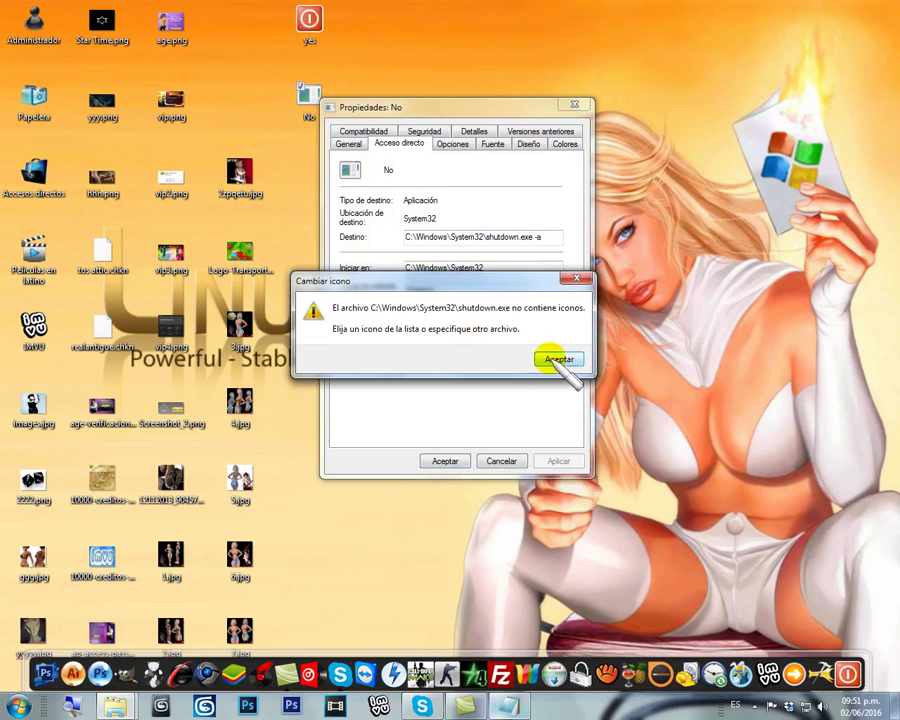
left_click(560, 359)
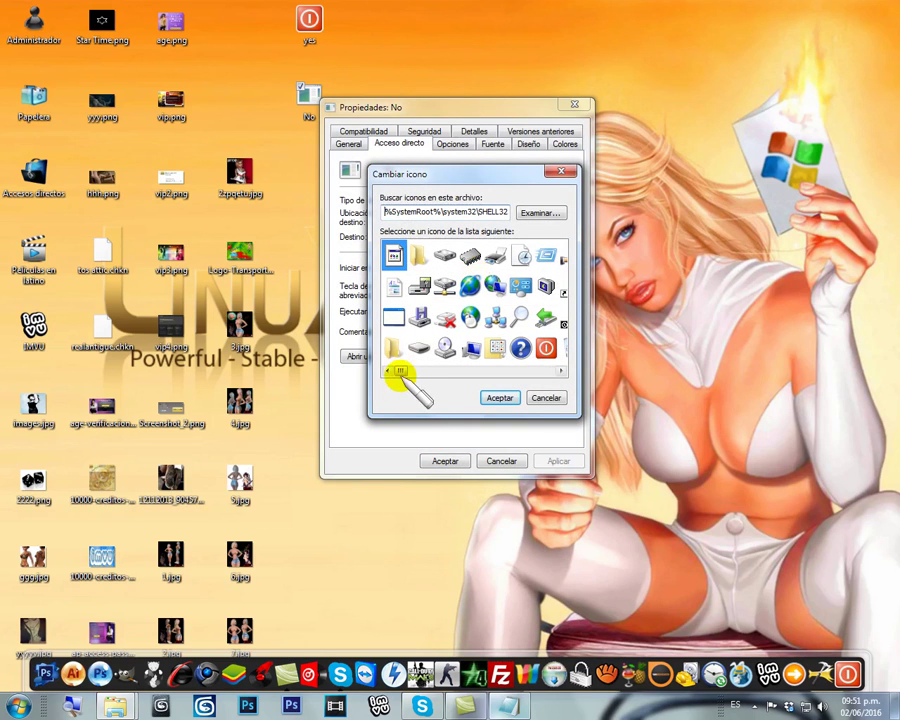
left_click_drag(401, 372, 451, 372)
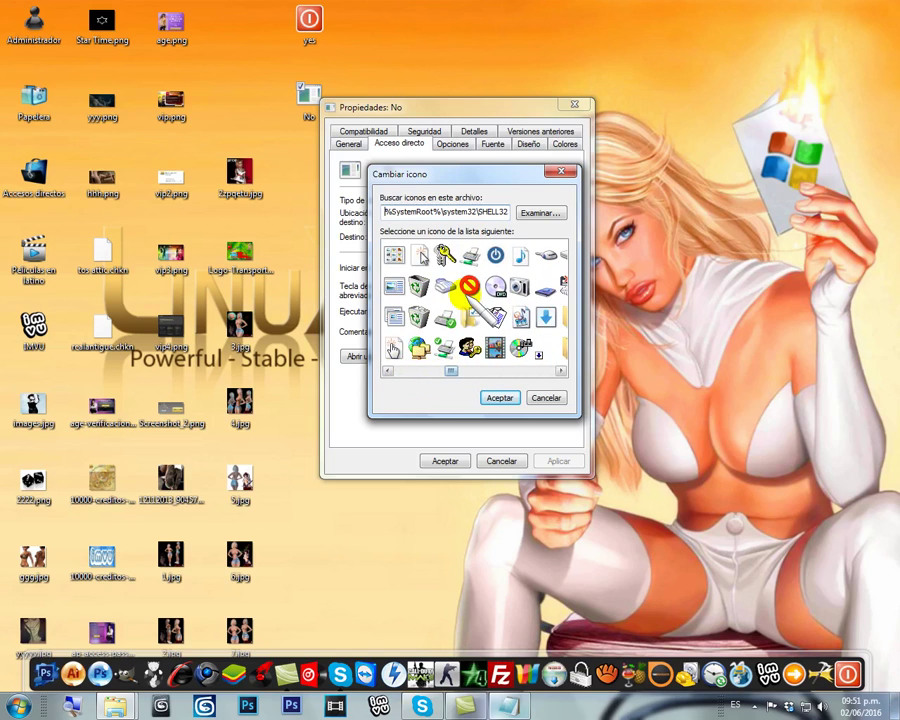
left_click(492, 398)
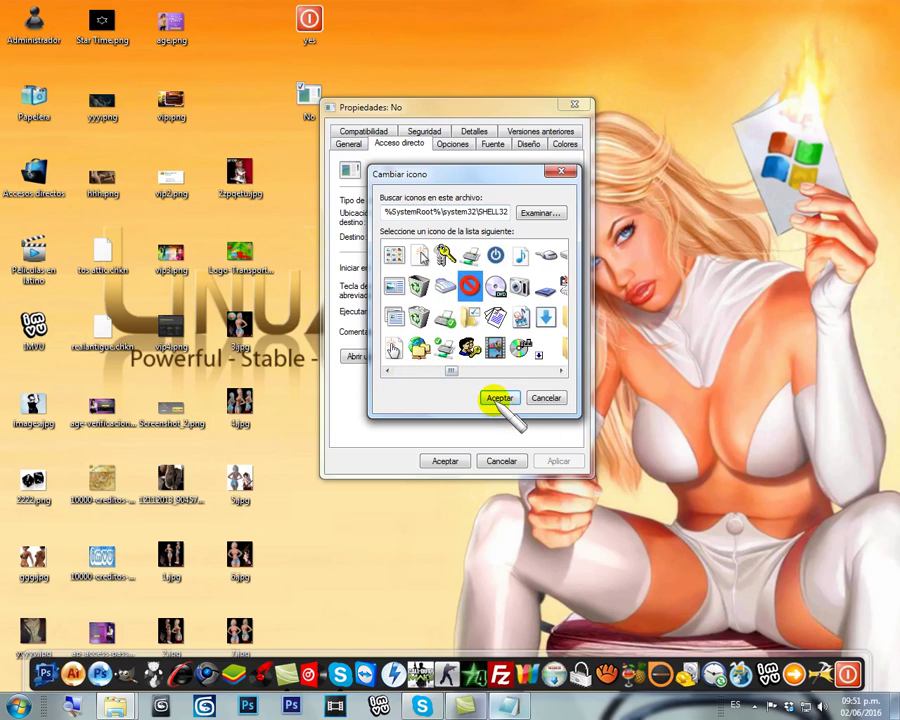
left_click(442, 461)
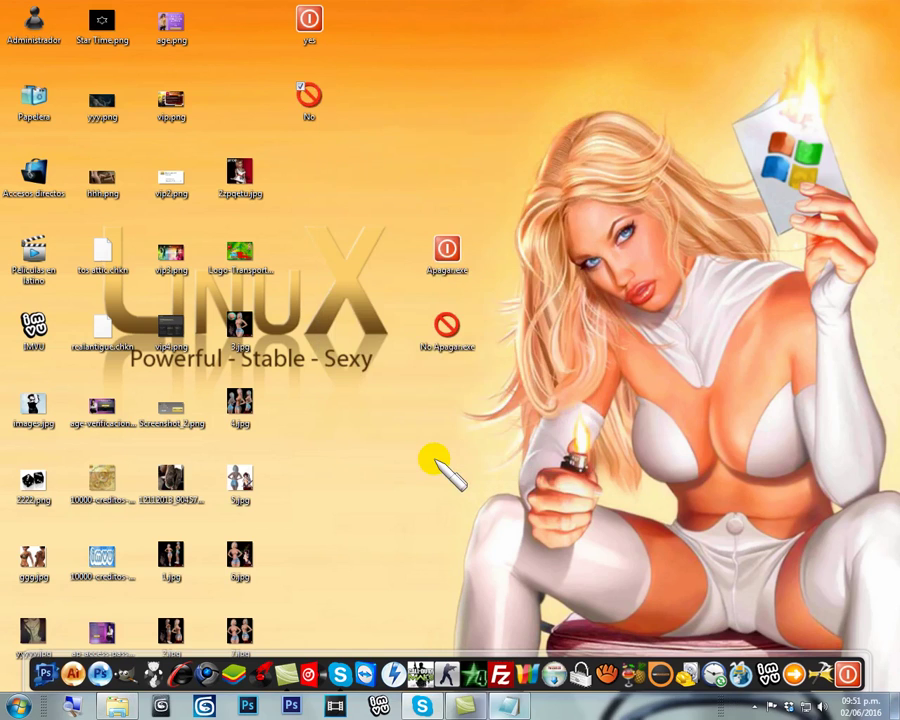
- Move the yes and No shortcuts together to the desktop's first two icon rows, one column farther from the image files
left_click(315, 12)
left_click(315, 112, "ctrl")
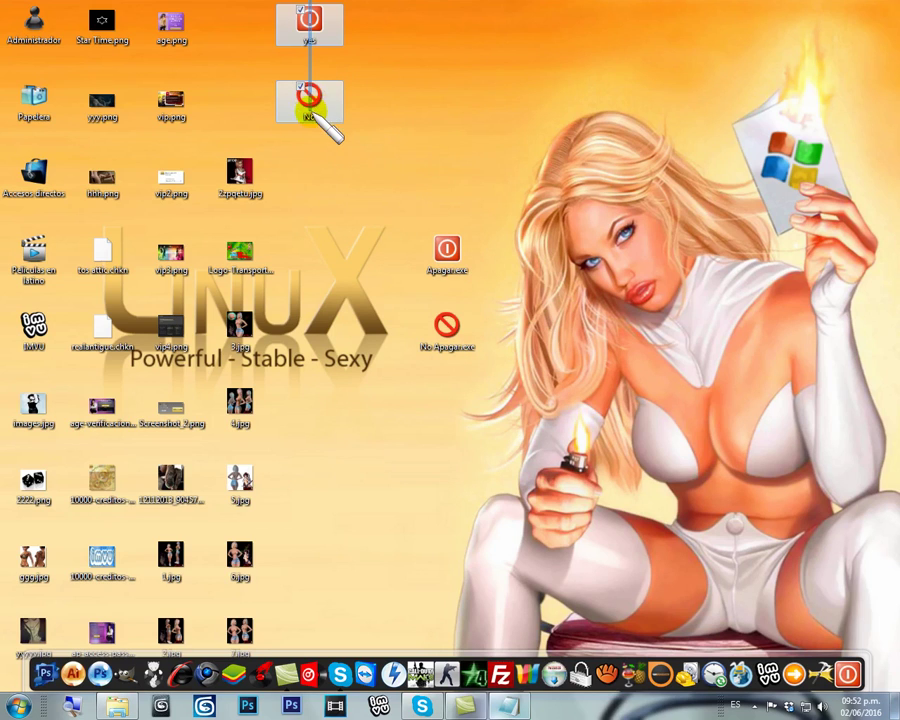
left_click_drag(315, 112, 338, 322)
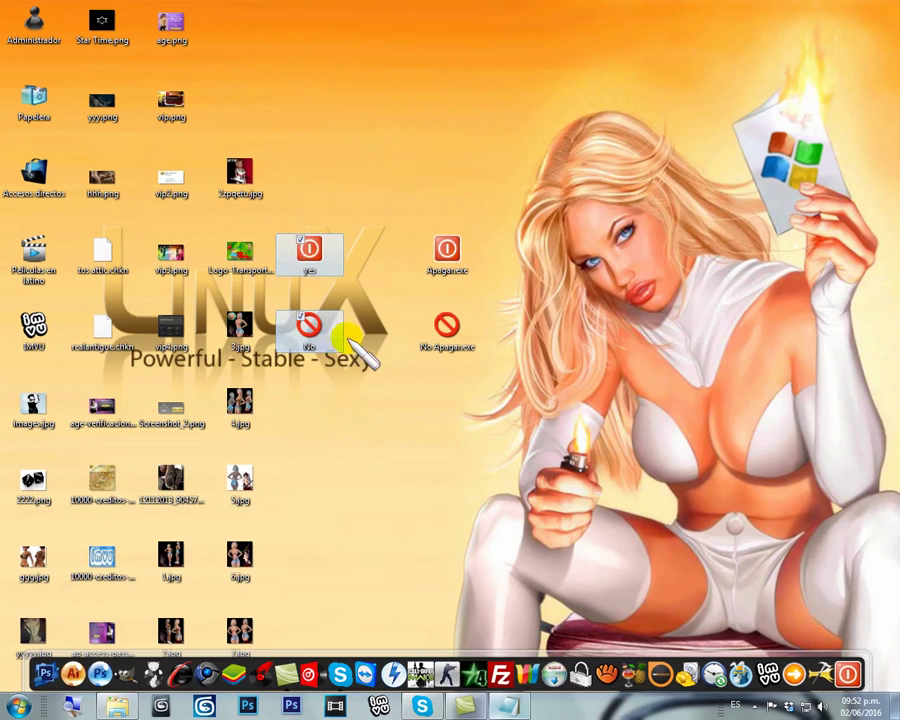
left_click(426, 102)
left_click_drag(301, 201, 321, 358)
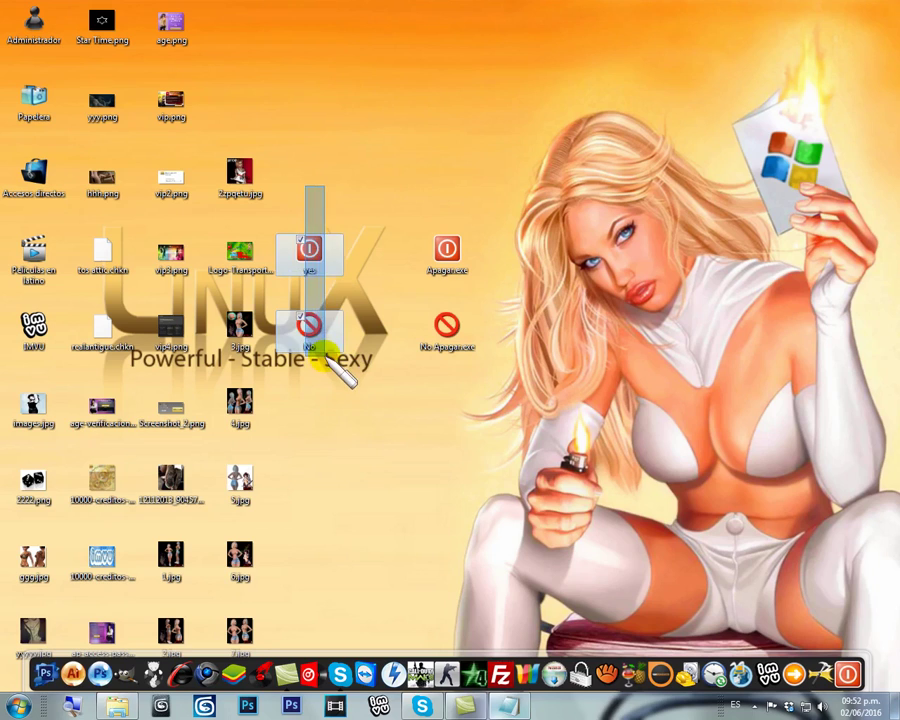
left_click_drag(305, 251, 355, 40)
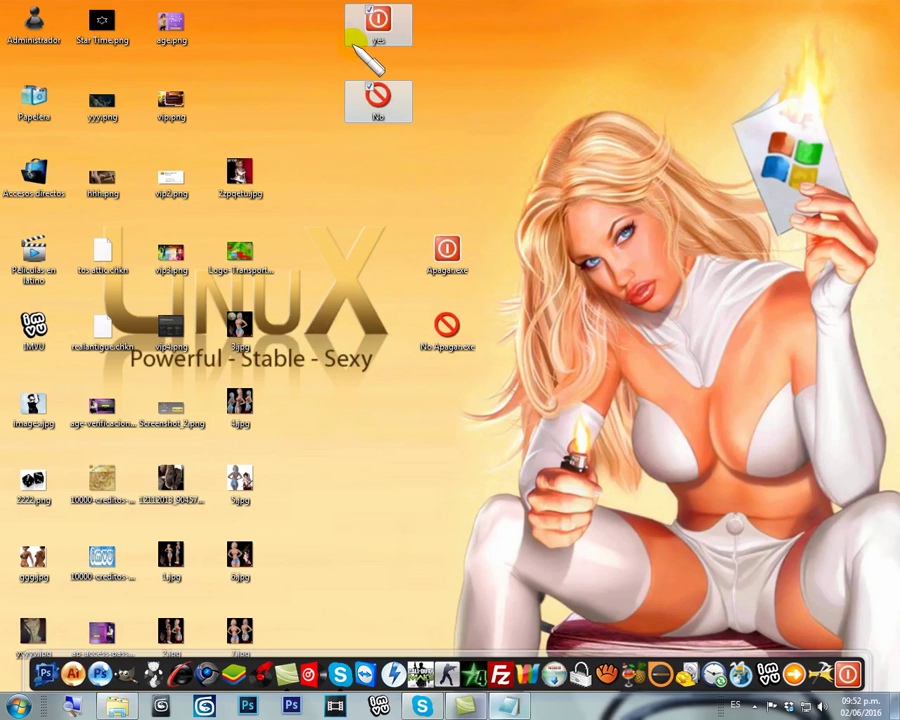
left_click(521, 78)
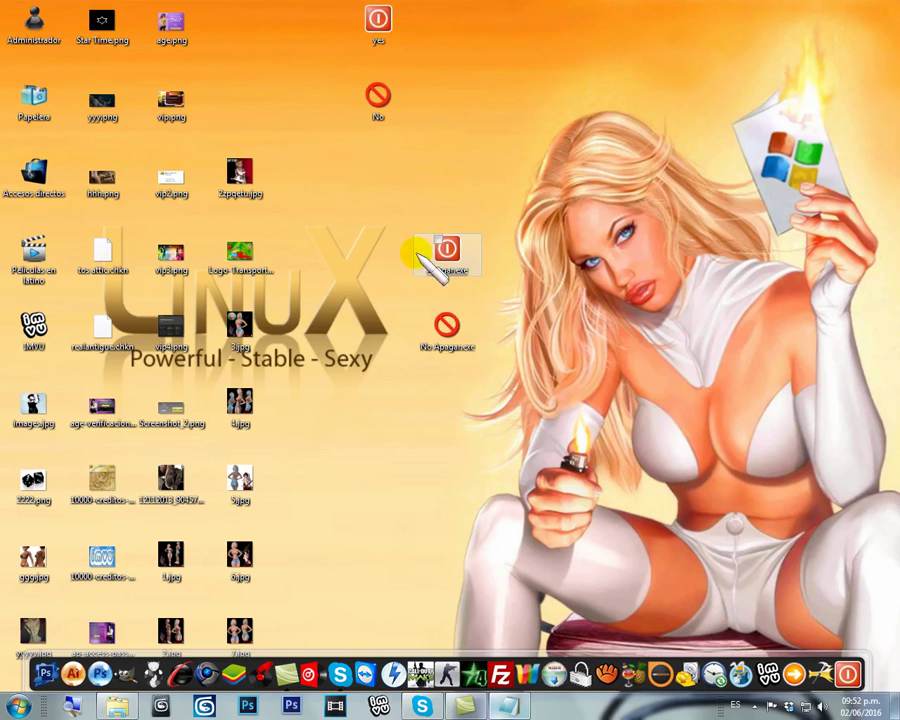
- Test the existing shortcuts by scheduling the shutdown with Apagar.exe and cancelling it with No Apagar.exe
left_click_drag(440, 163, 446, 360)
left_click(458, 240)
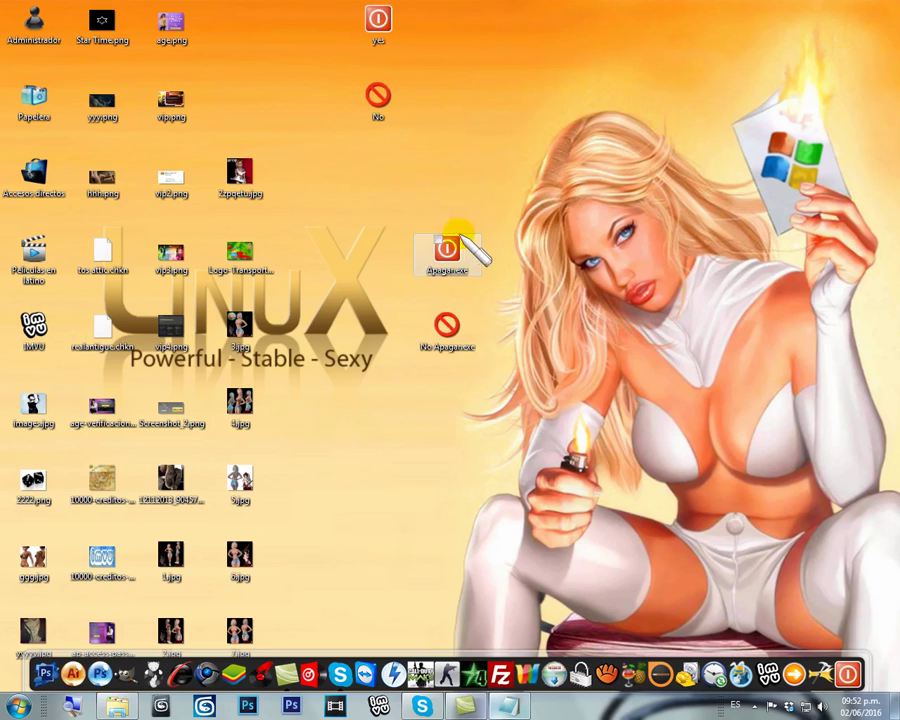
double_click(450, 245)
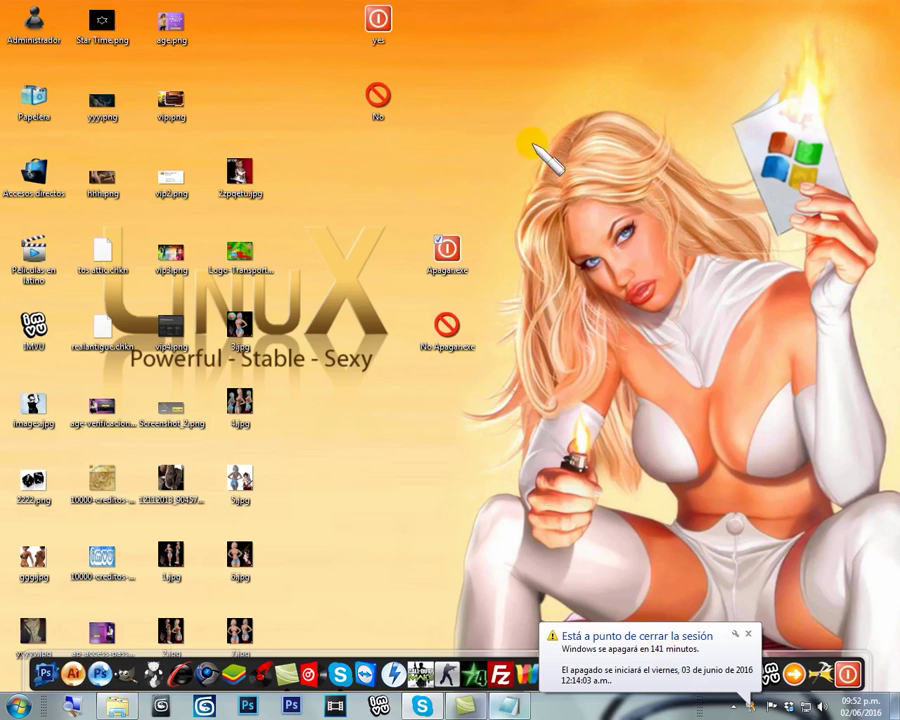
left_click(454, 338)
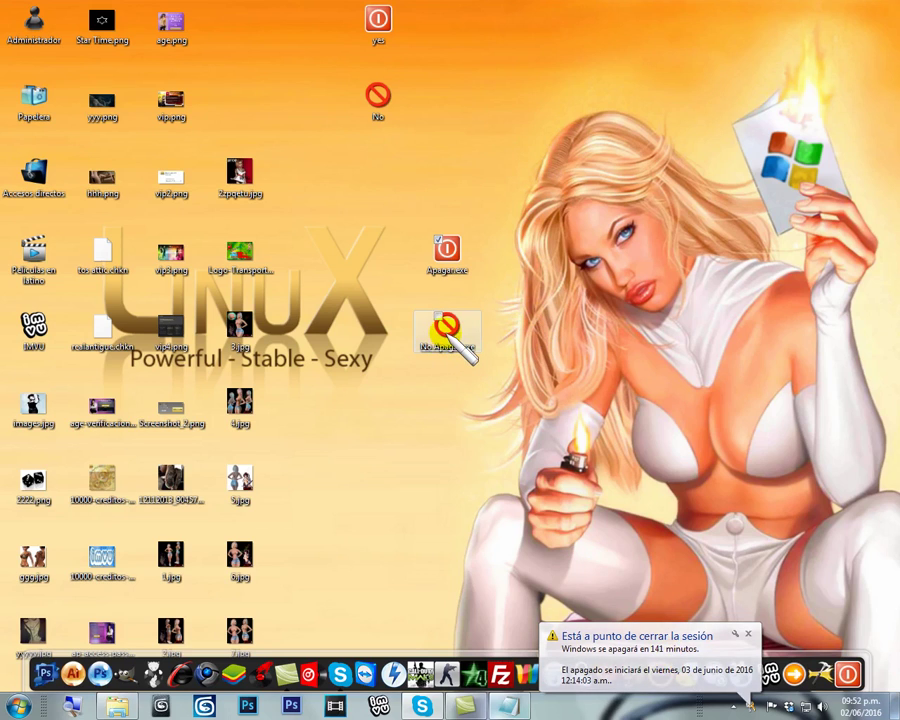
double_click(453, 339)
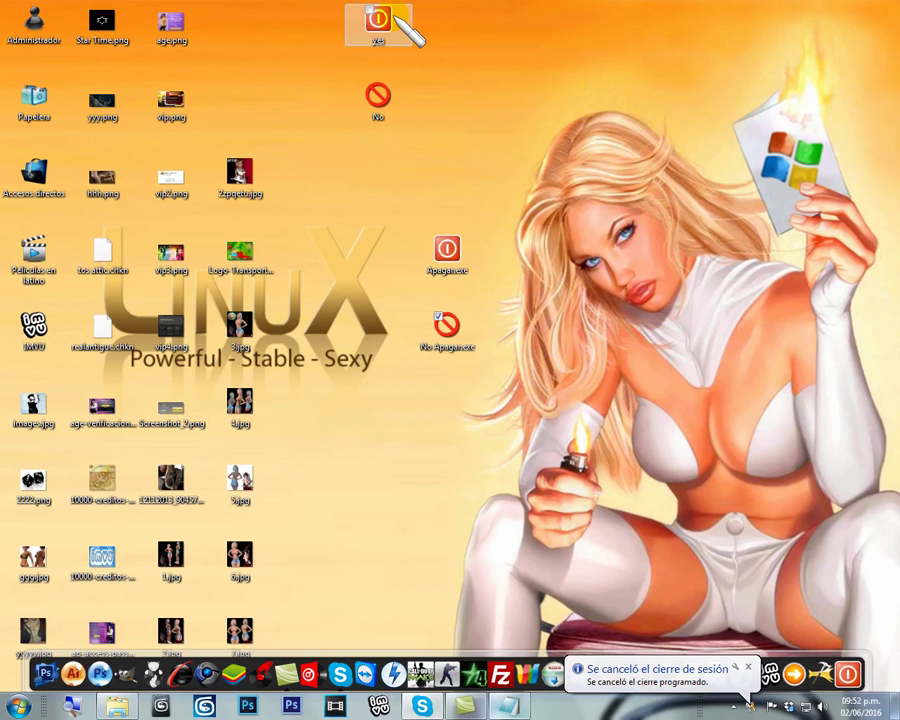
- Test the new shortcuts by scheduling the shutdown with yes and cancelling it with No
left_click(400, 20)
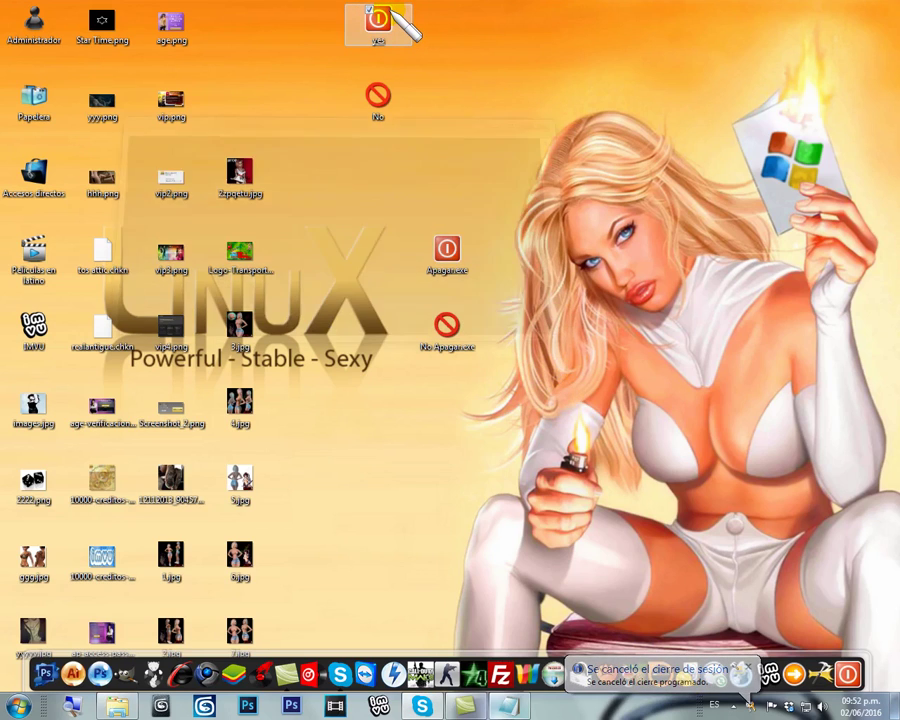
double_click(398, 16)
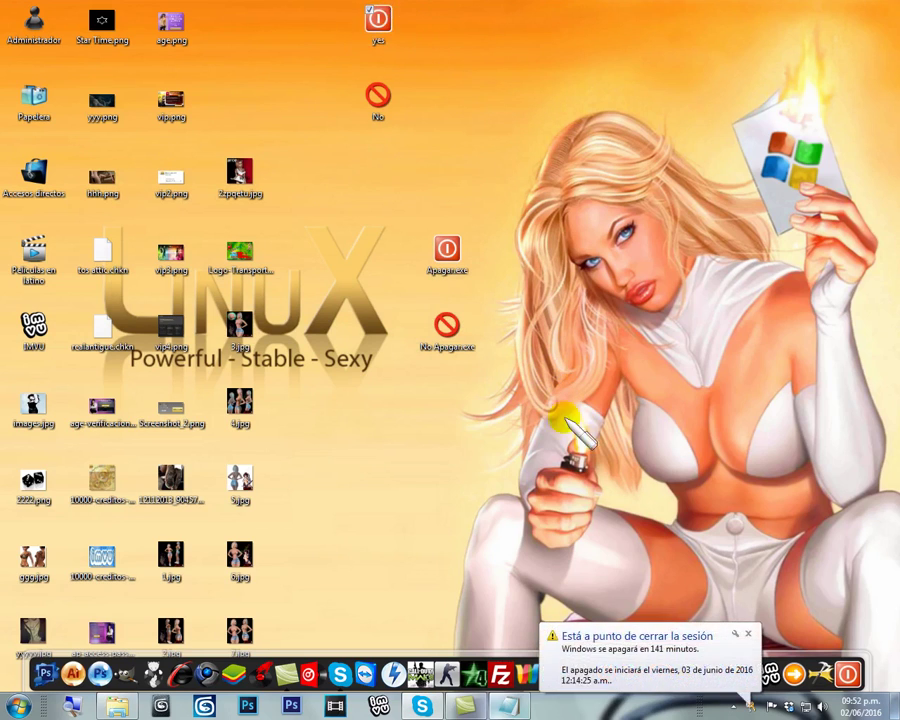
double_click(387, 107)
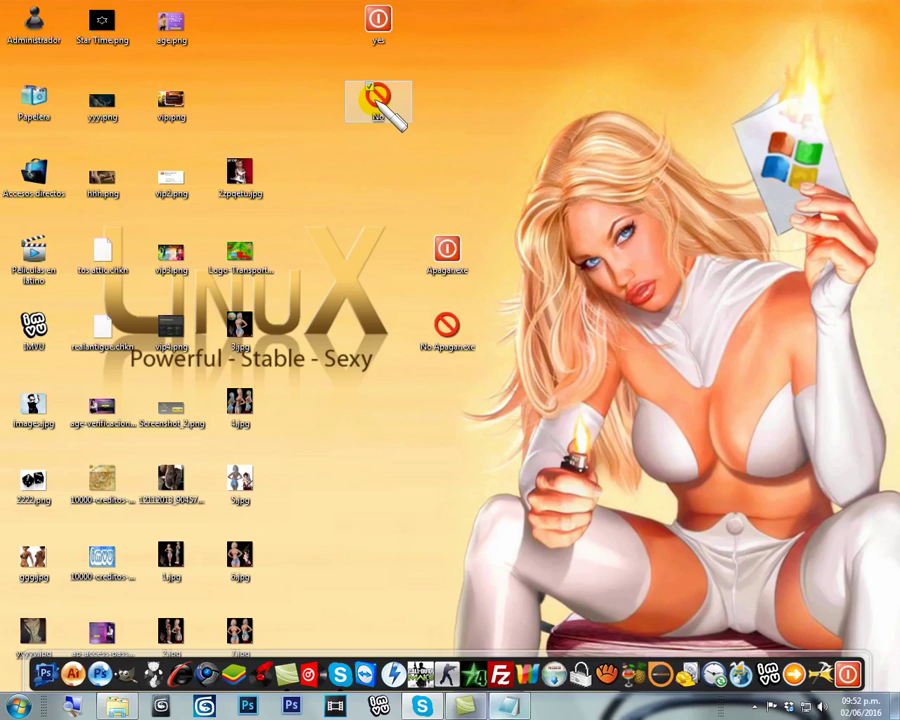
double_click(389, 104)
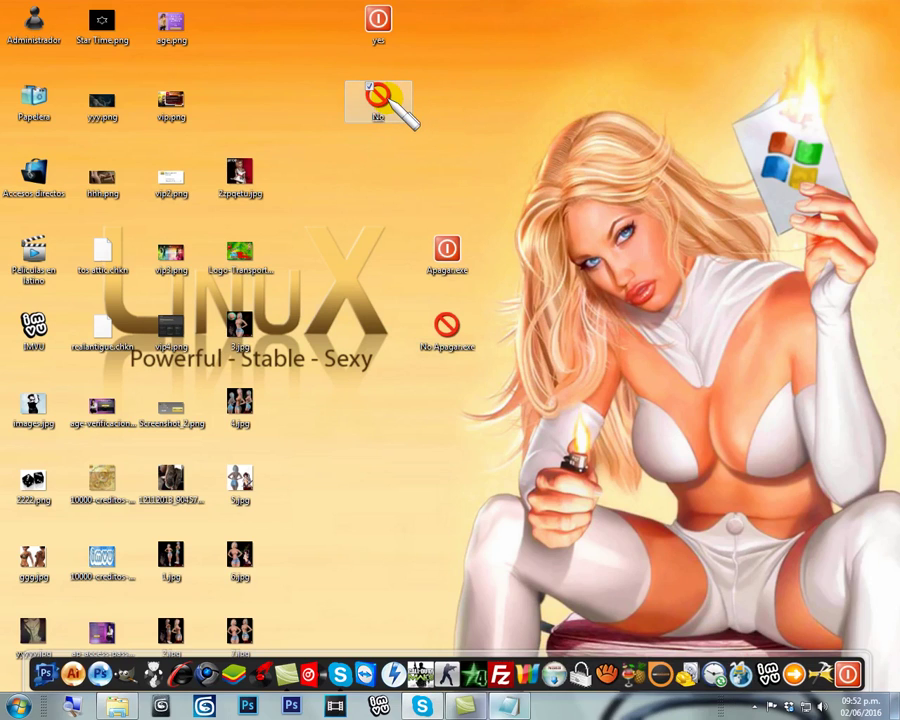
- Schedule the shutdown again with the yes shortcut, close its notification, and cancel the shutdown with No
double_click(385, 24)
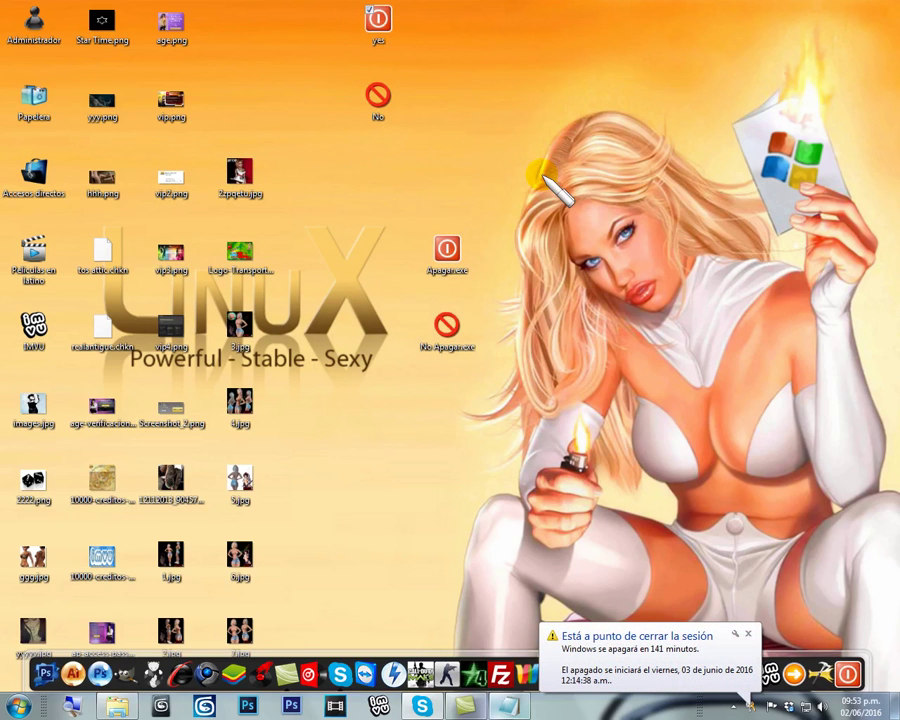
left_click(747, 633)
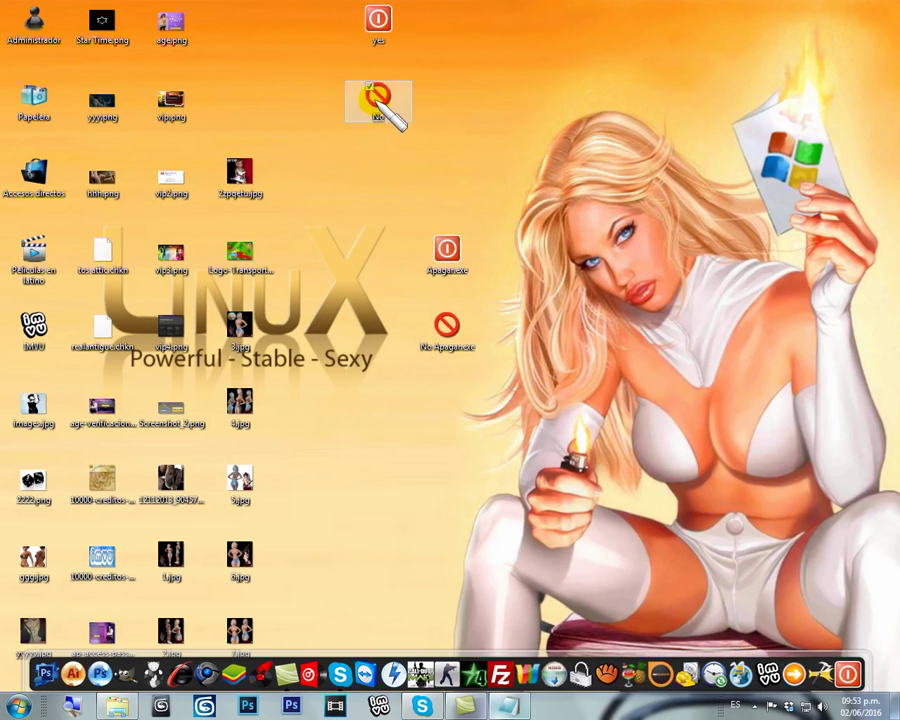
double_click(380, 100)
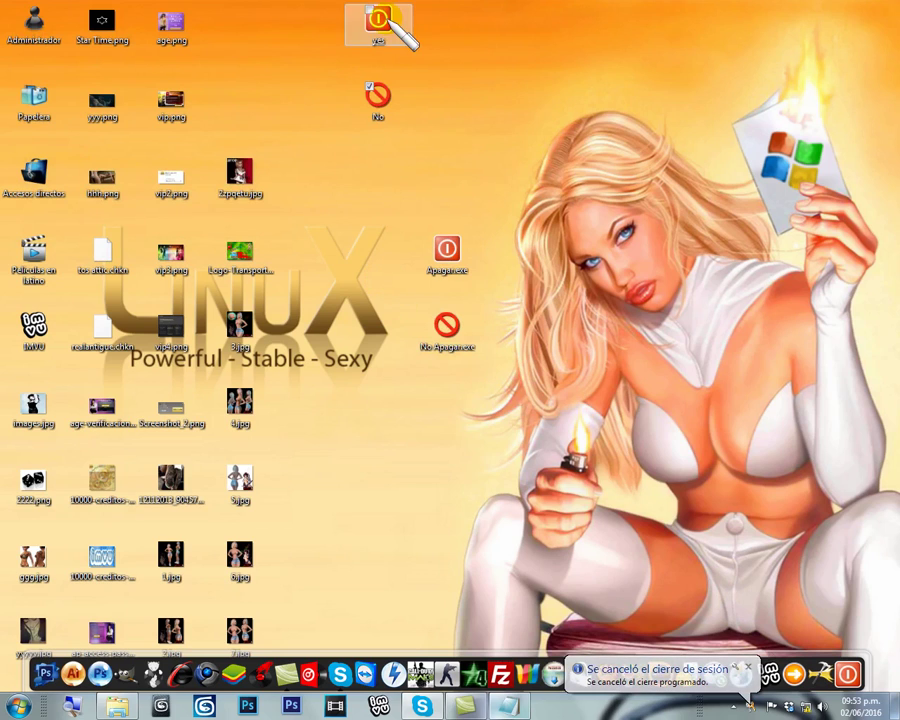
- Switch to the Notepad note, change the shutdown command's -t value to 18500, and minimize the note
left_click(512, 706)
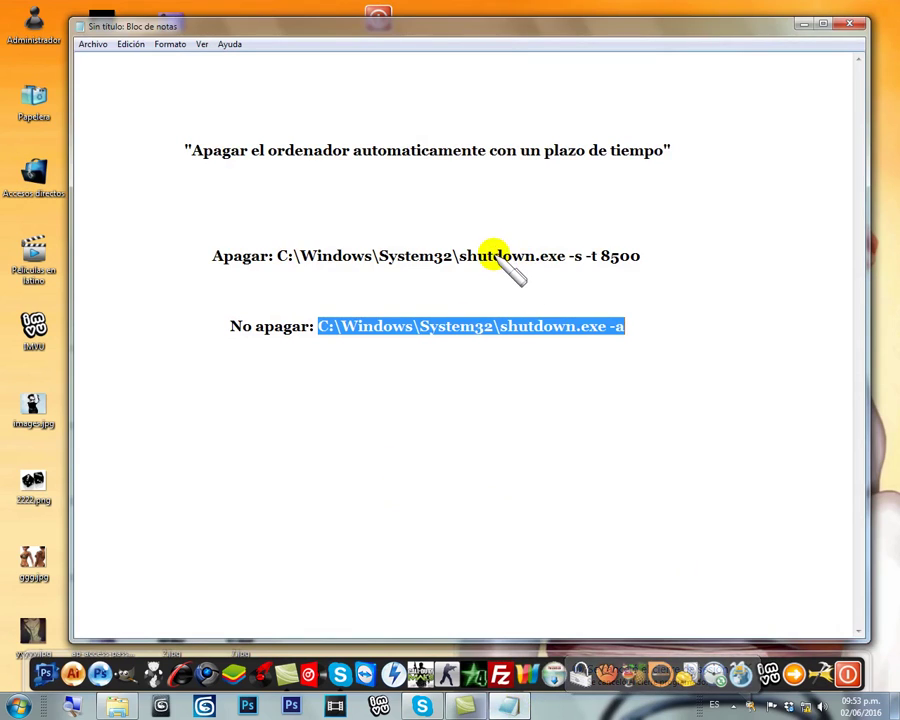
left_click(520, 257)
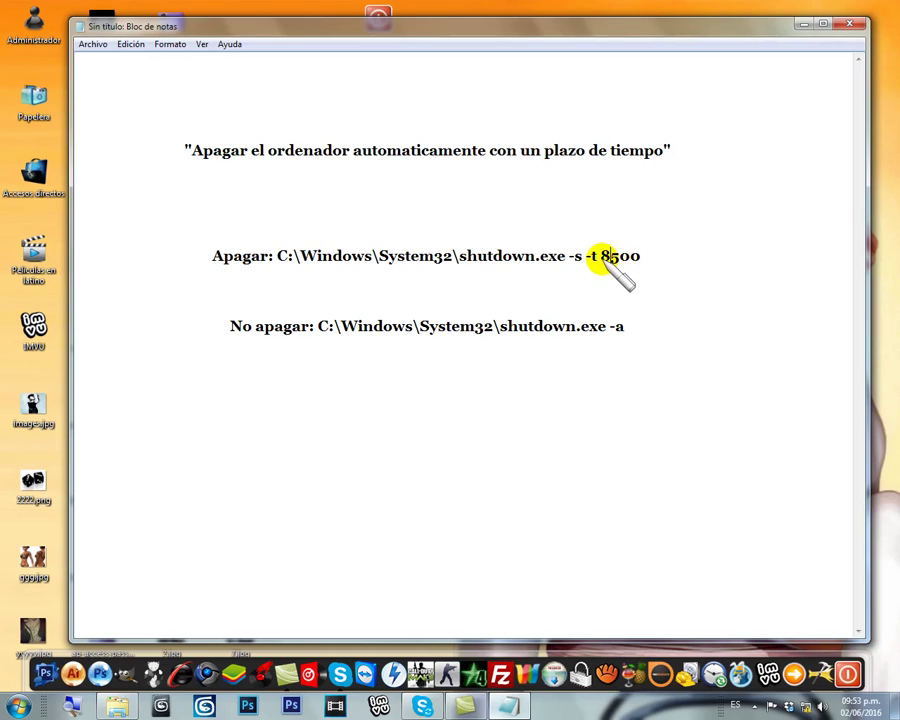
left_click(601, 256)
type("1")
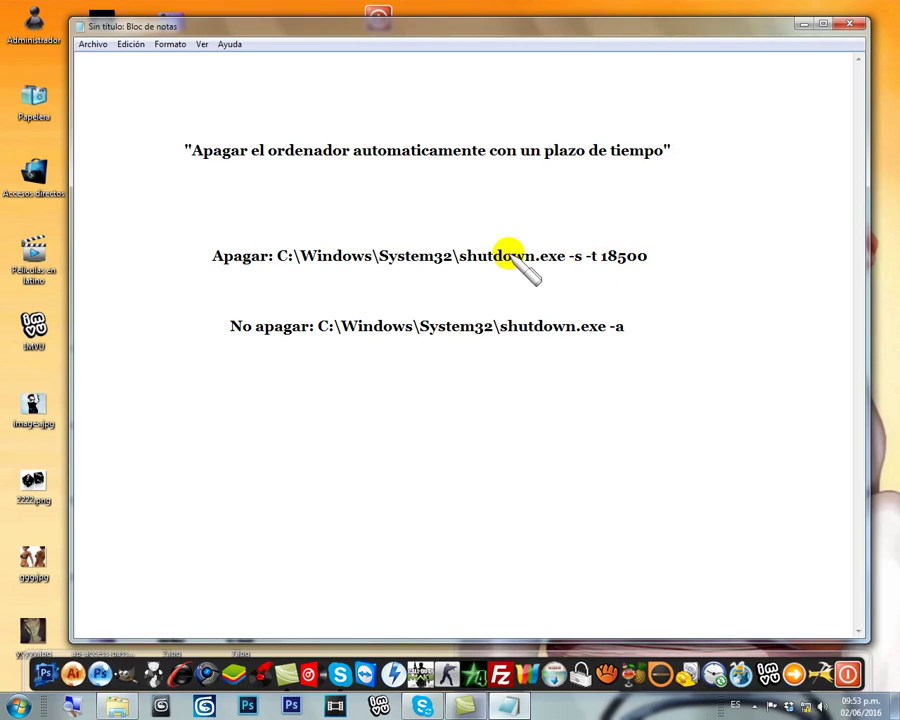
left_click_drag(512, 250, 565, 250)
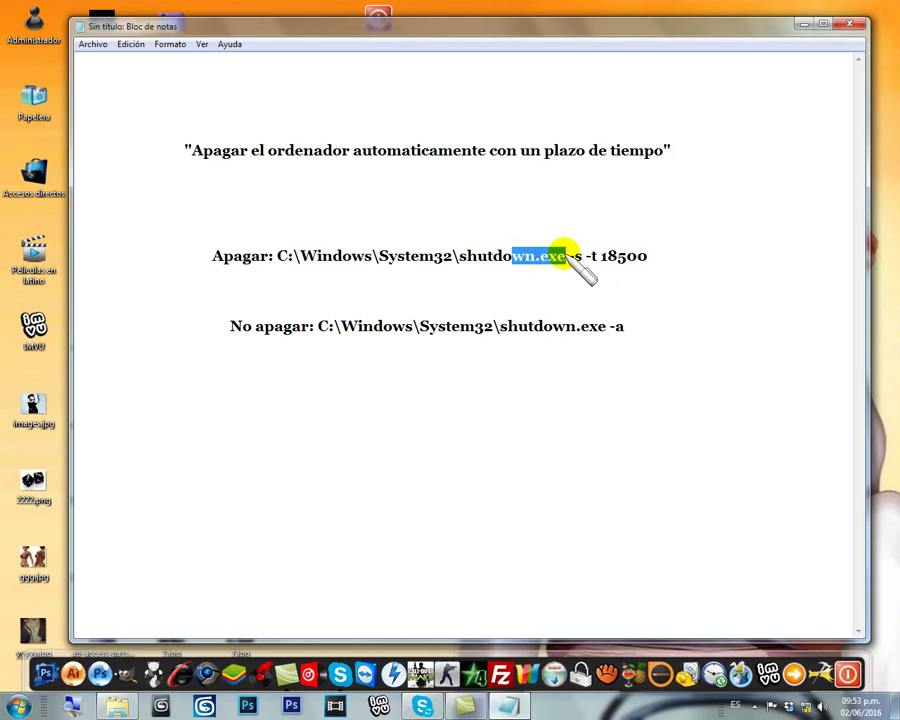
left_click(805, 22)
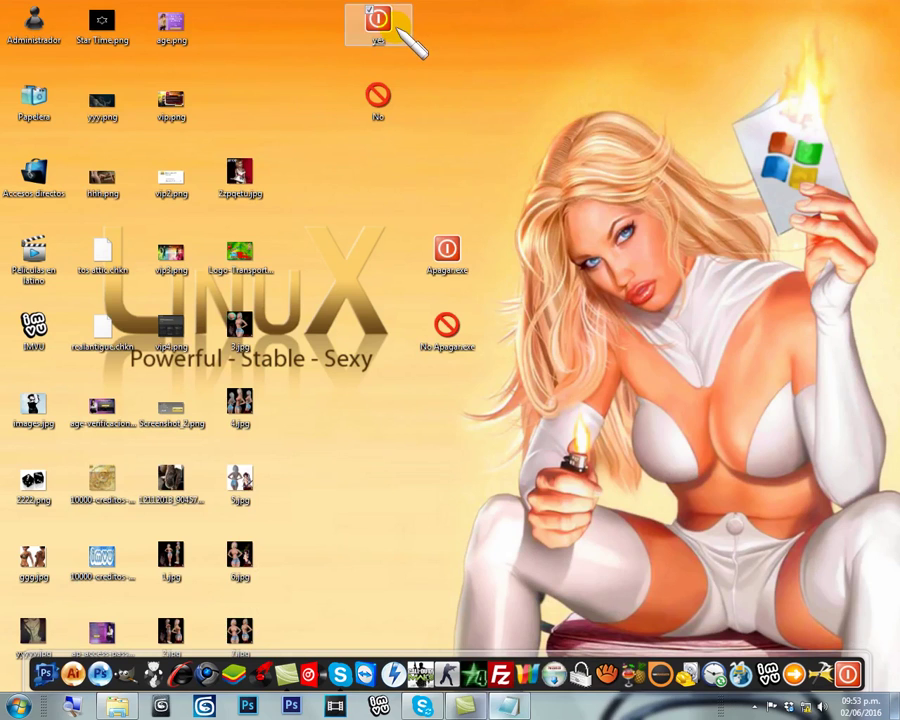
- Set the -t value in the yes shortcut's target command to 18500 and accept the properties
right_click(400, 28)
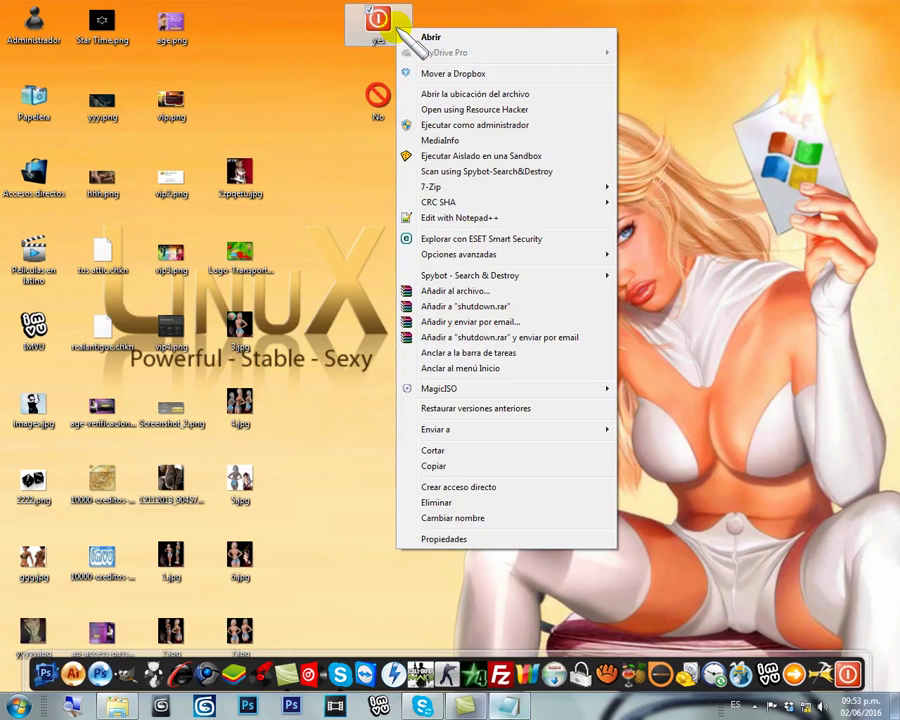
left_click(445, 538)
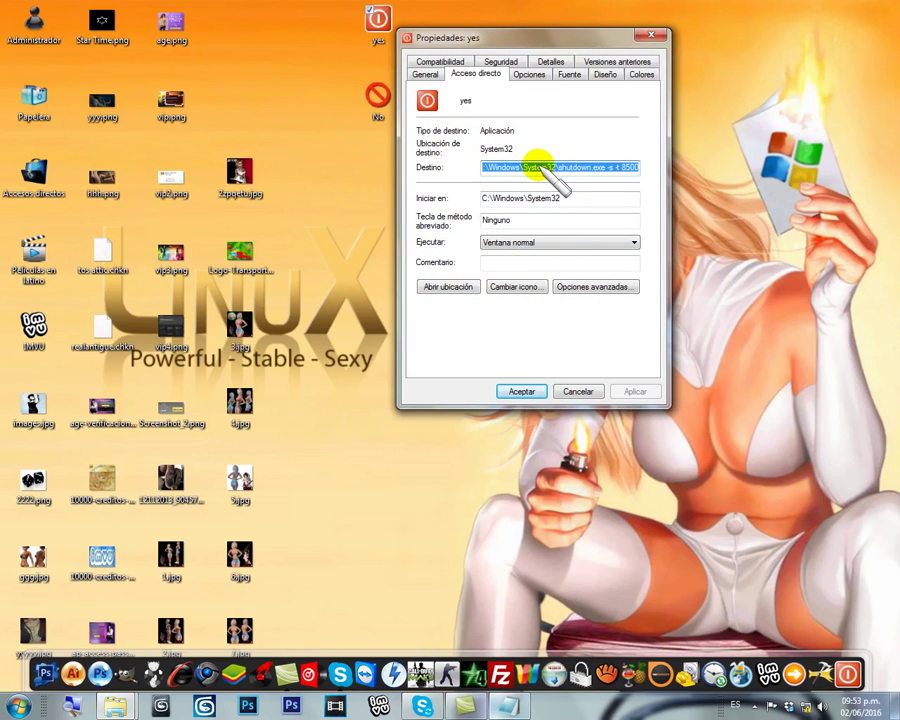
left_click_drag(548, 168, 625, 168)
left_click(631, 170)
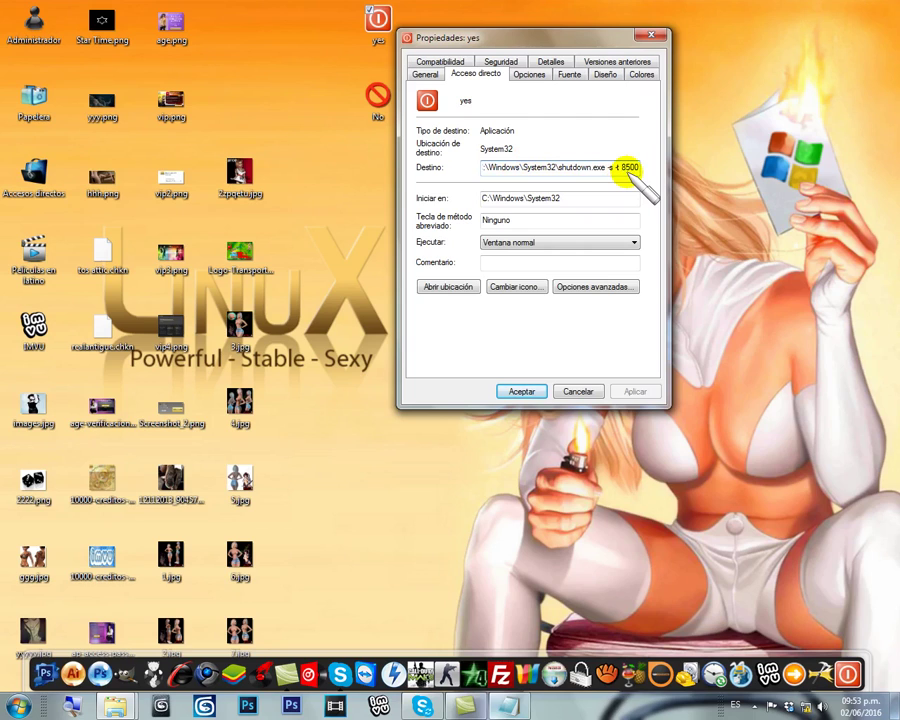
double_click(628, 168)
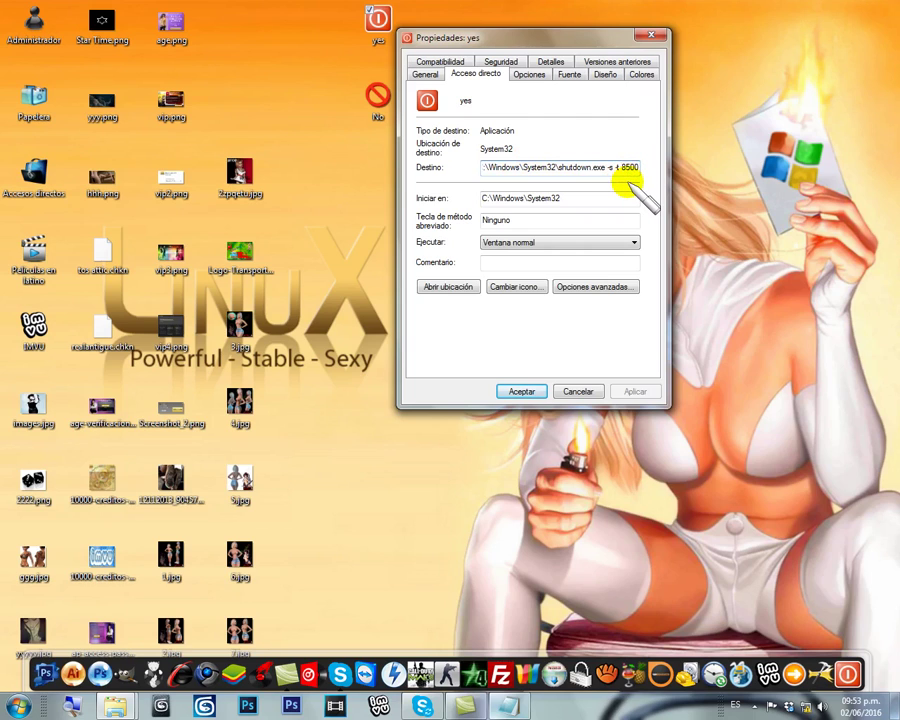
left_click(521, 391)
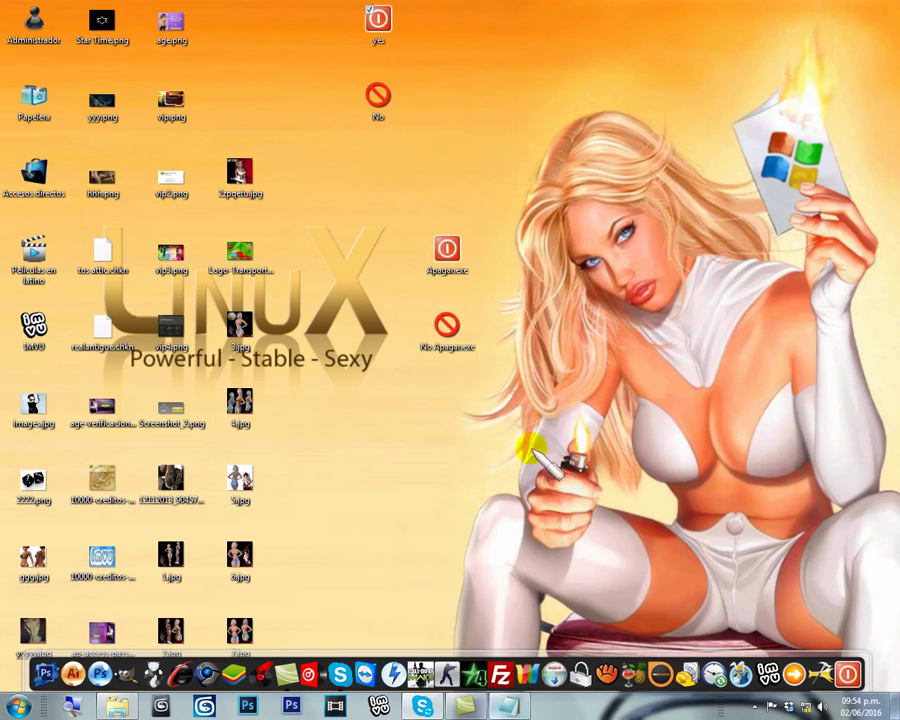
- Test both shortcut pairs by scheduling and cancelling the shutdown with Apagar.exe and No Apagar.exe, and with yes and No
double_click(447, 252)
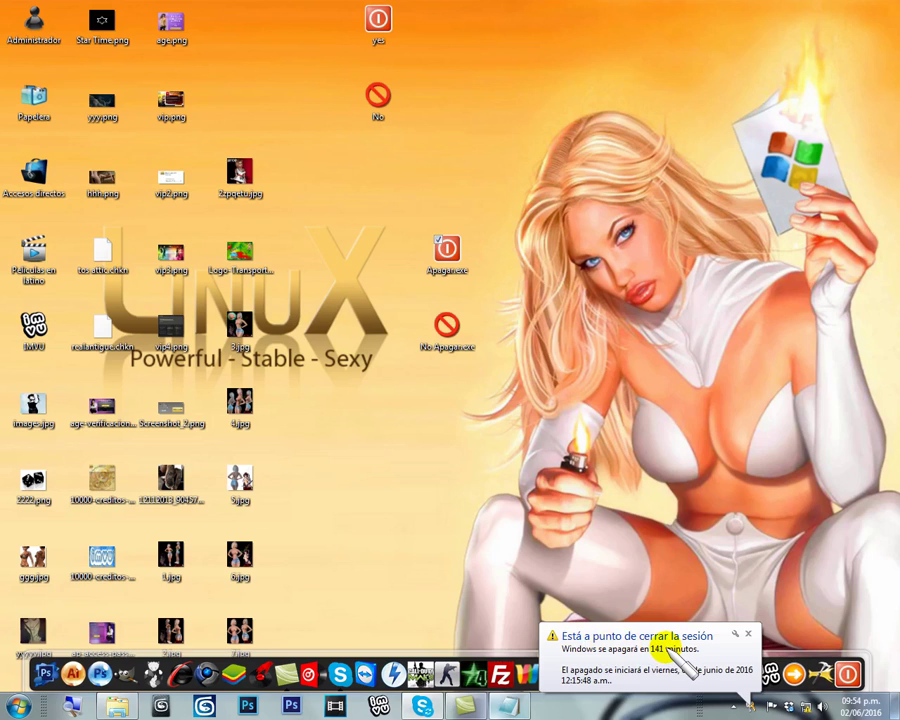
left_click(460, 333)
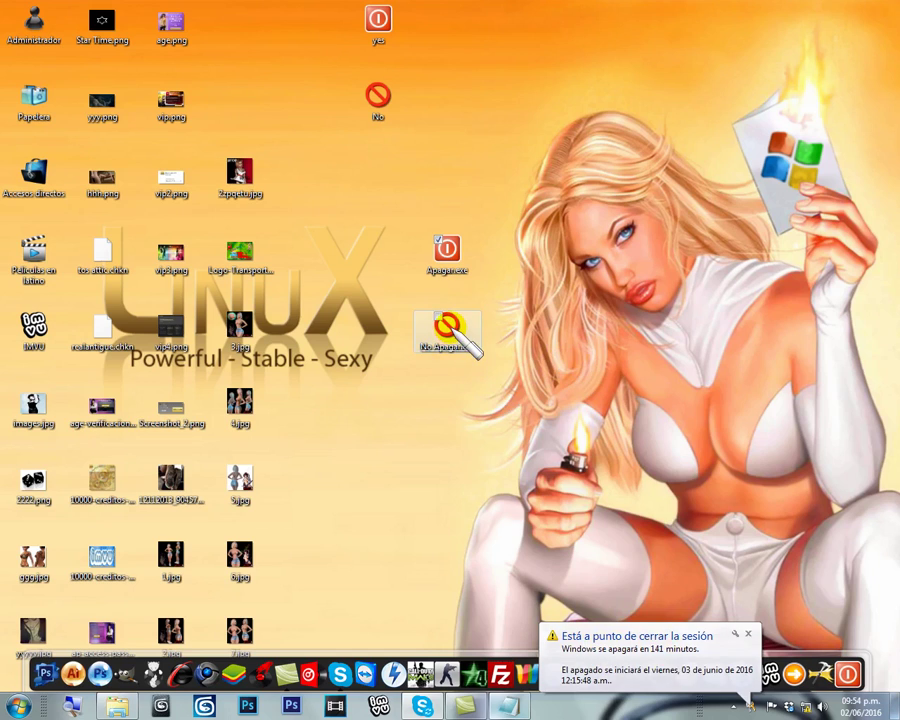
double_click(461, 333)
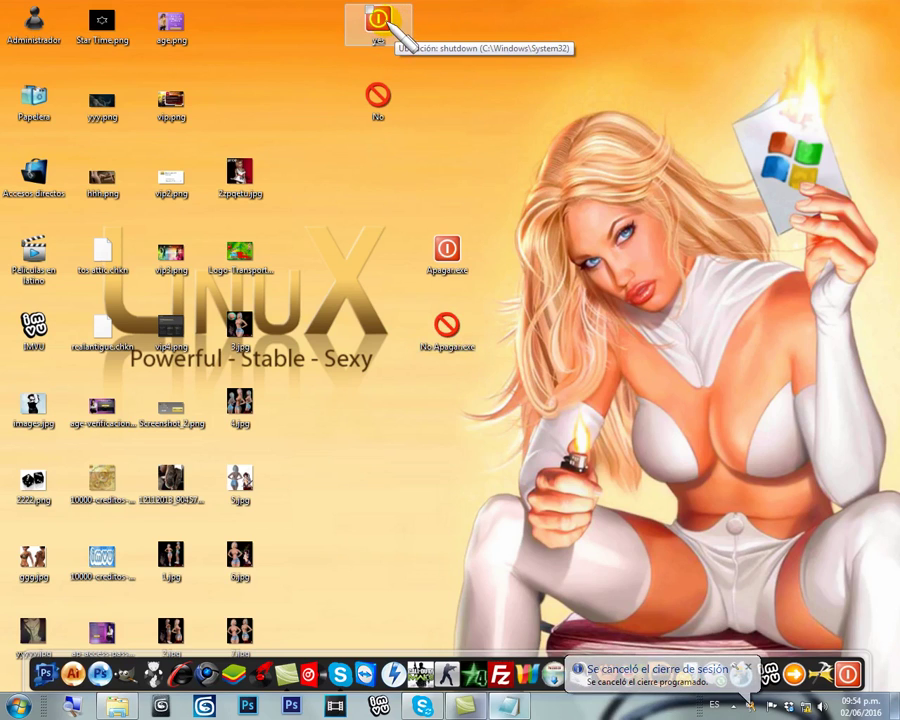
double_click(397, 29)
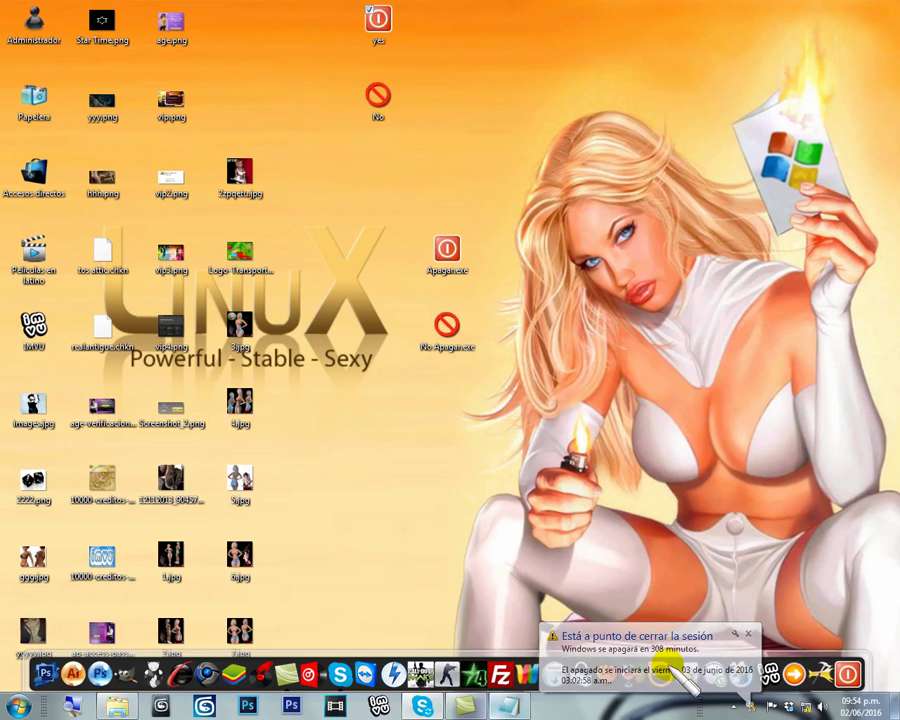
left_click(378, 100)
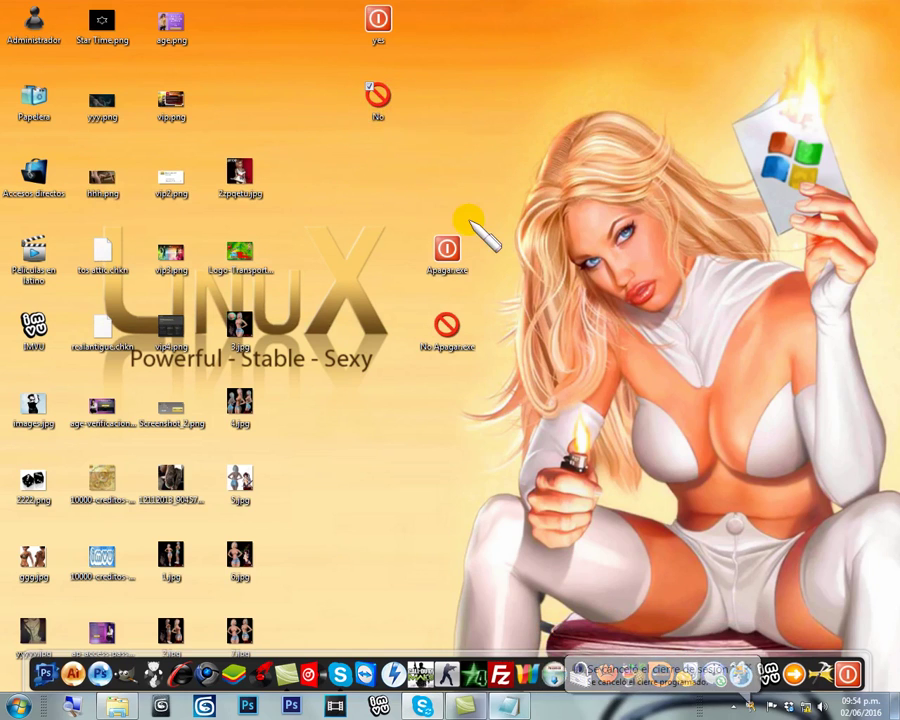
- Set the -t value in the yes shortcut's target command to 500 and accept the properties
right_click(392, 26)
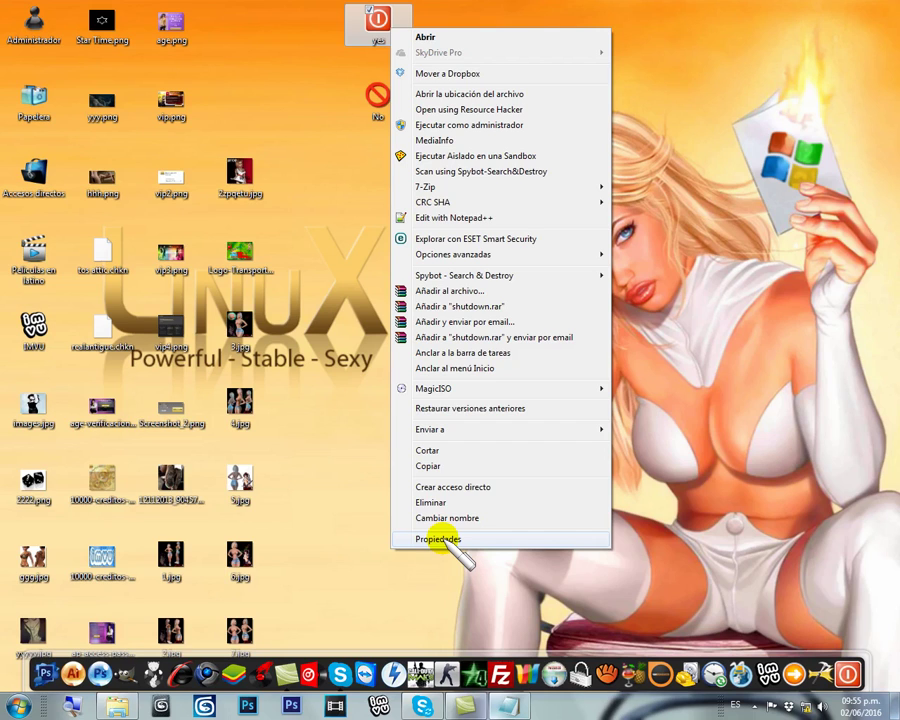
left_click(445, 541)
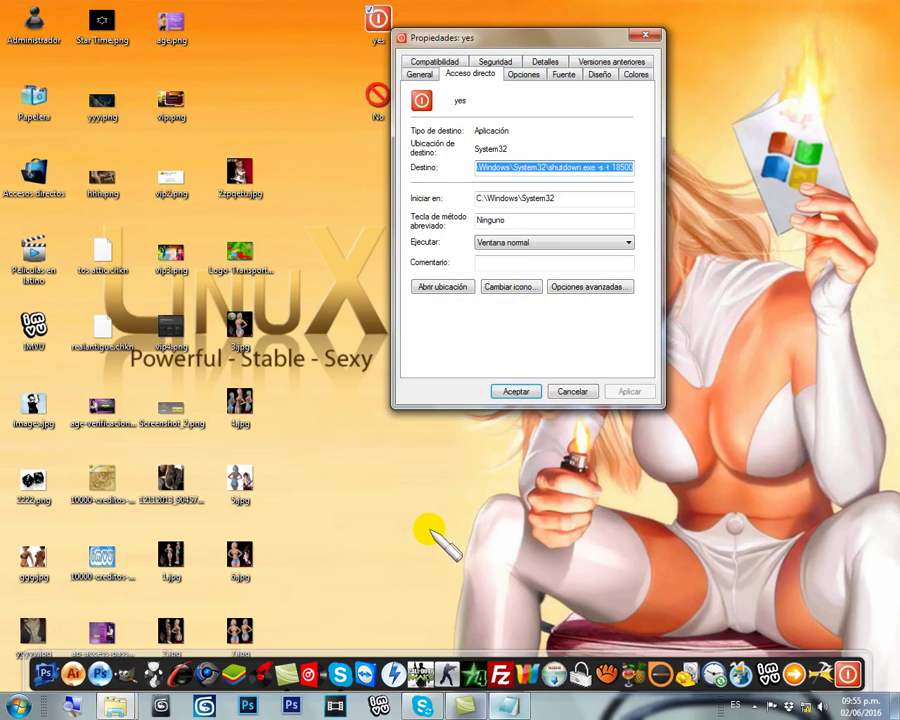
left_click(632, 167)
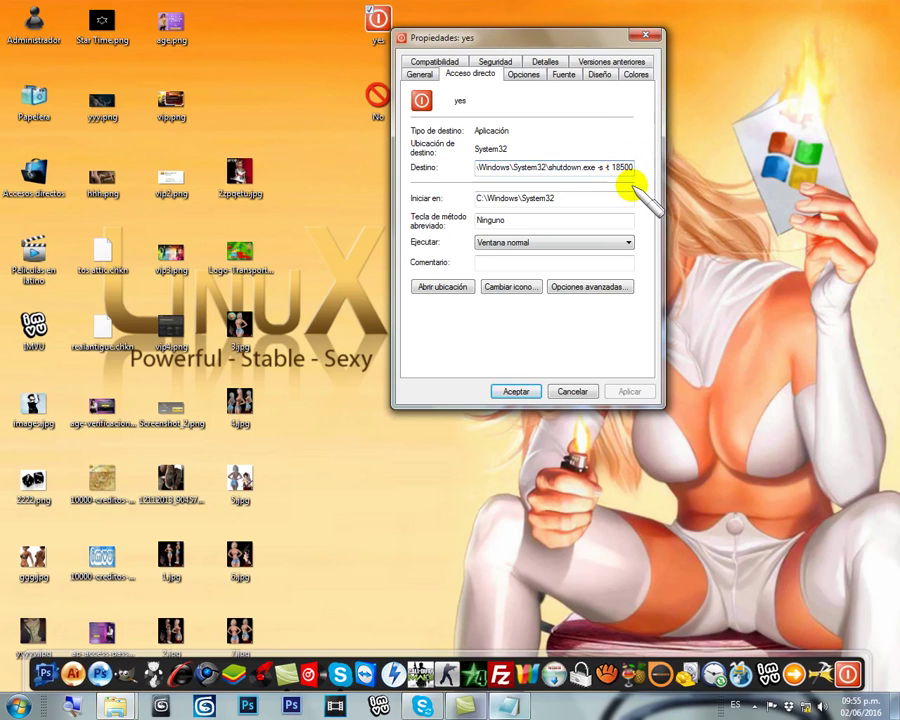
key("BackSpace")
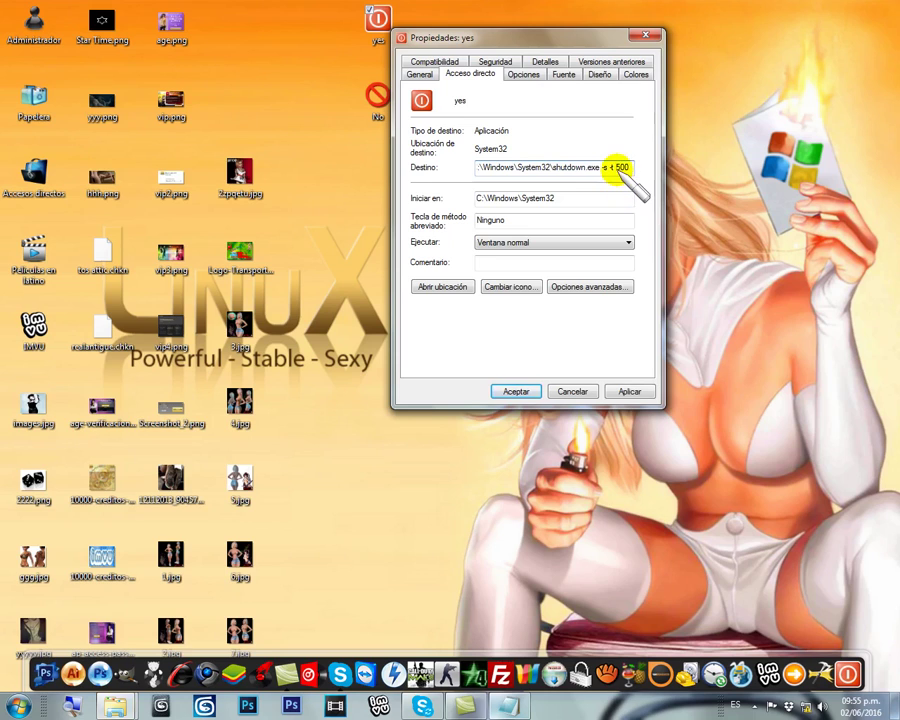
key("BackSpace")
left_click(516, 392)
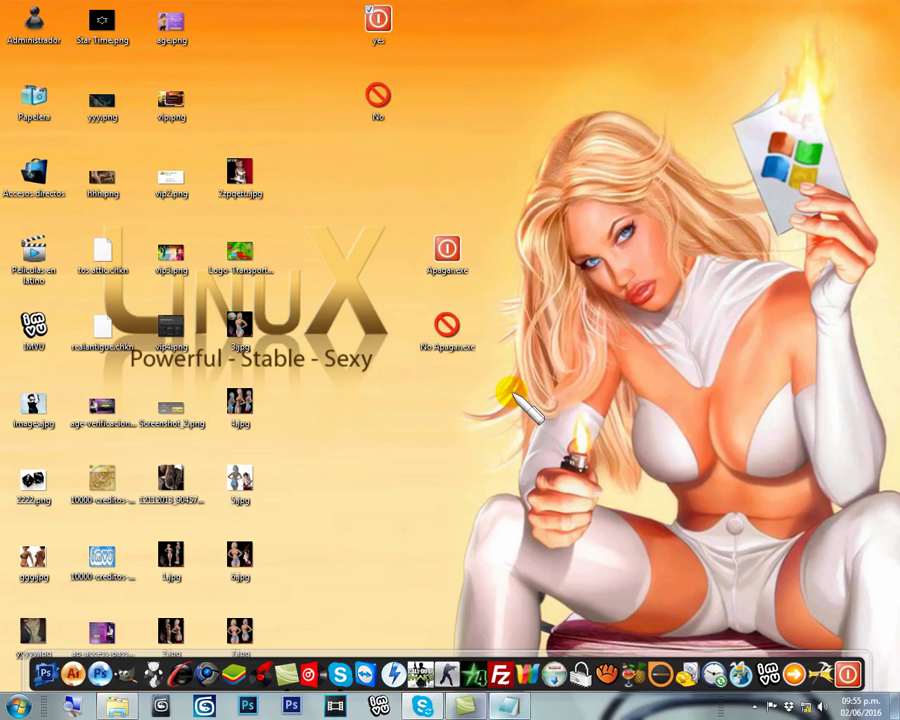
- Schedule the shutdown with the yes shortcut, dismiss its warning dialog, and cancel the shutdown with No
double_click(385, 25)
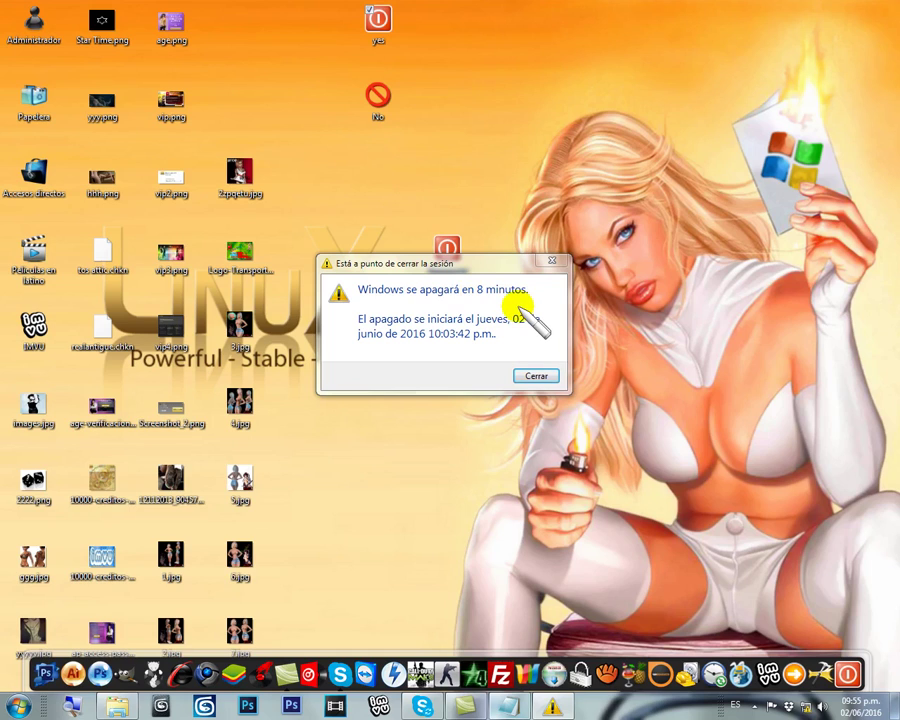
left_click(537, 377)
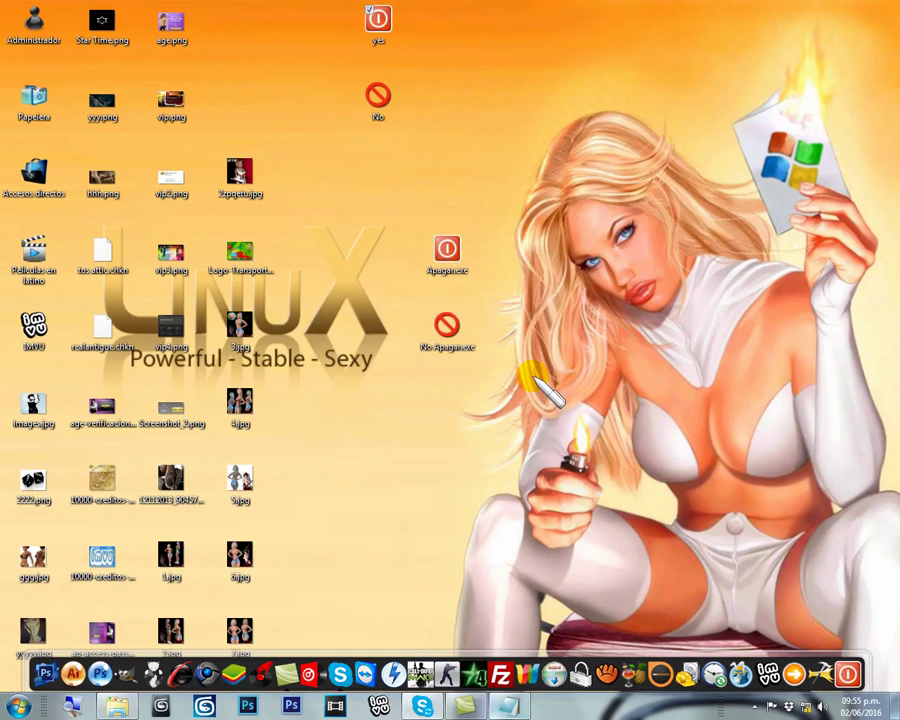
double_click(376, 94)
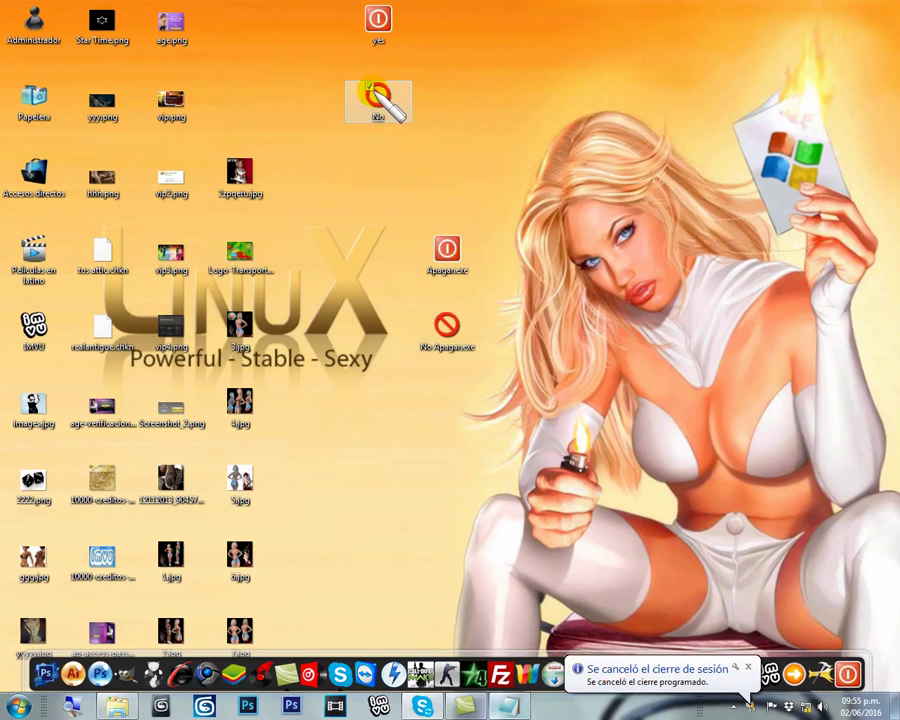
- Switch to the Notepad note and highlight its title and shutdown commands for review
left_click(508, 706)
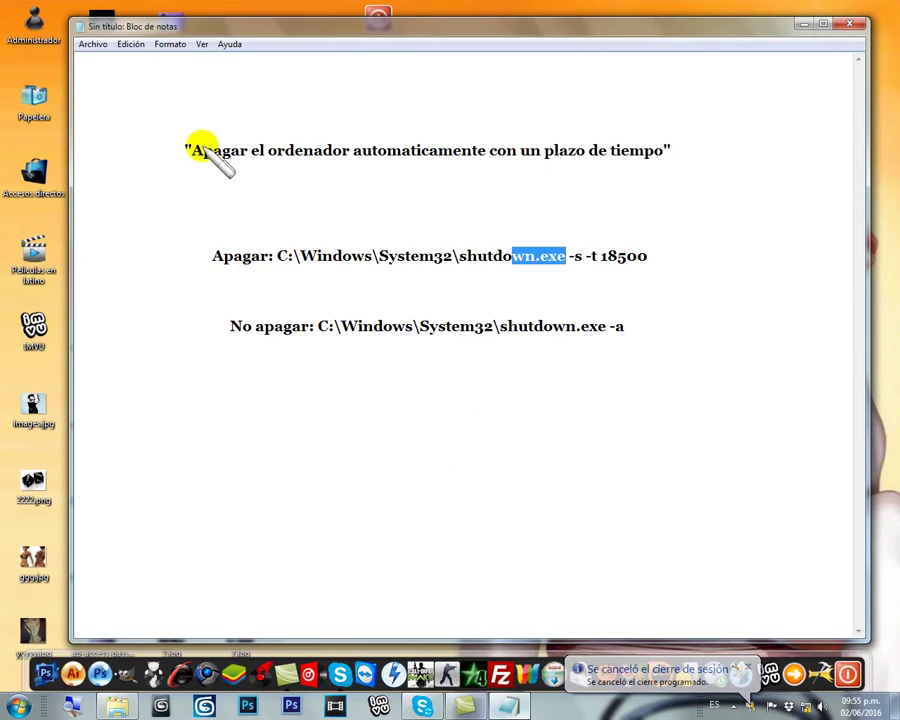
left_click_drag(185, 137, 668, 328)
left_click(255, 175)
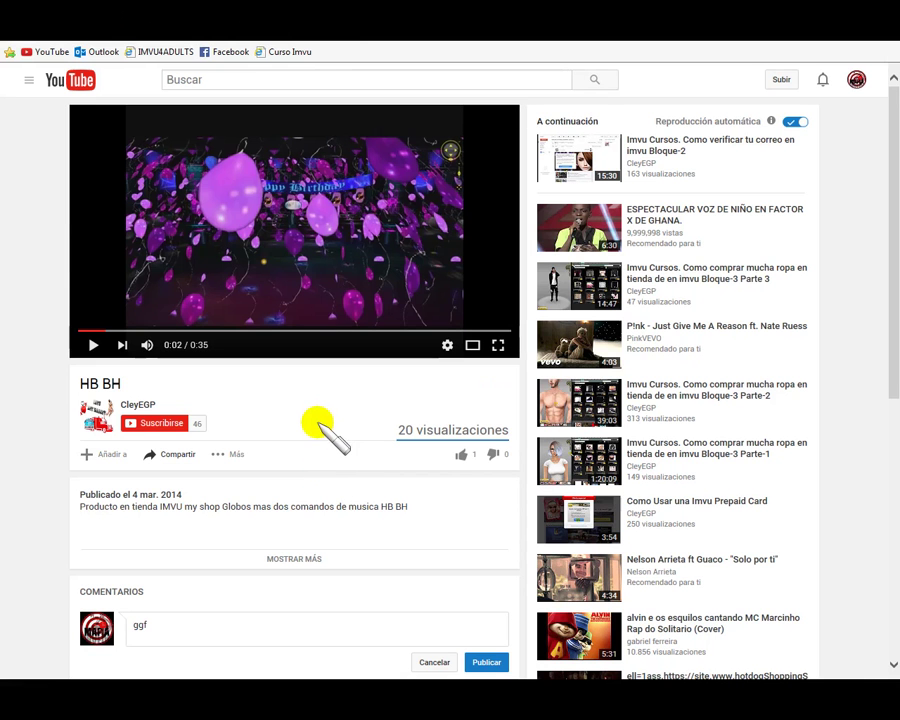
- Expand the full description of the HB BH video on YouTube to examine it, and collapse it again
left_click(294, 559)
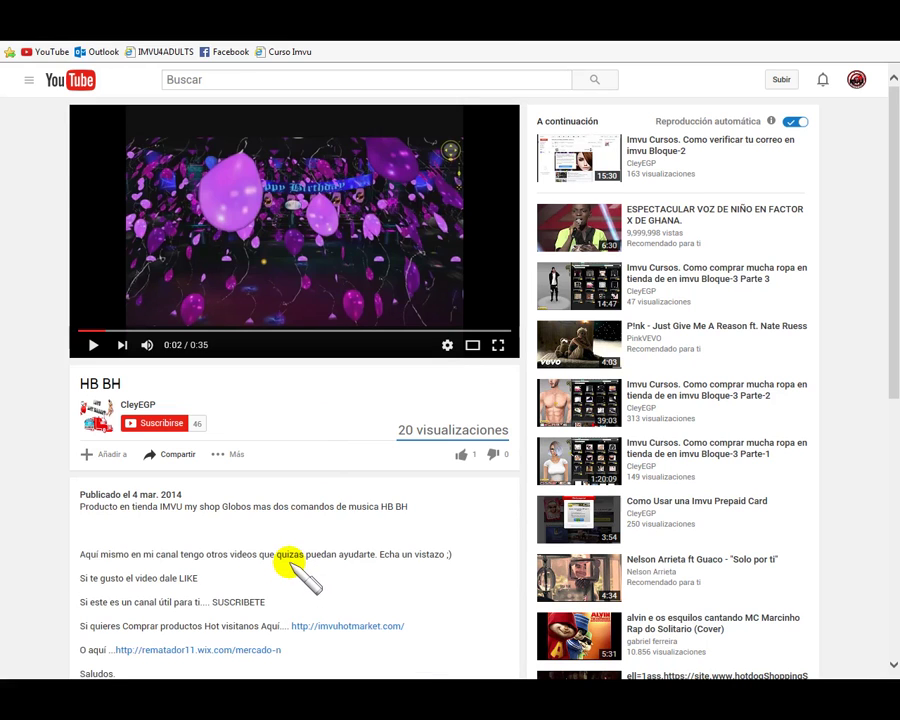
scroll(292, 566, "down", 2)
left_click(292, 548)
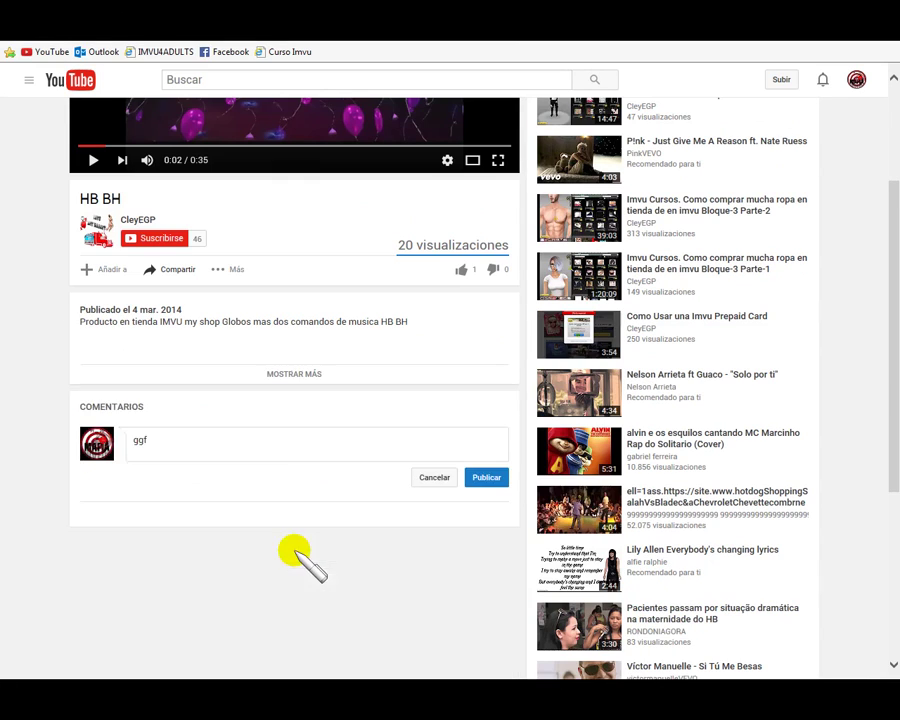
scroll(300, 545, "up", 2)
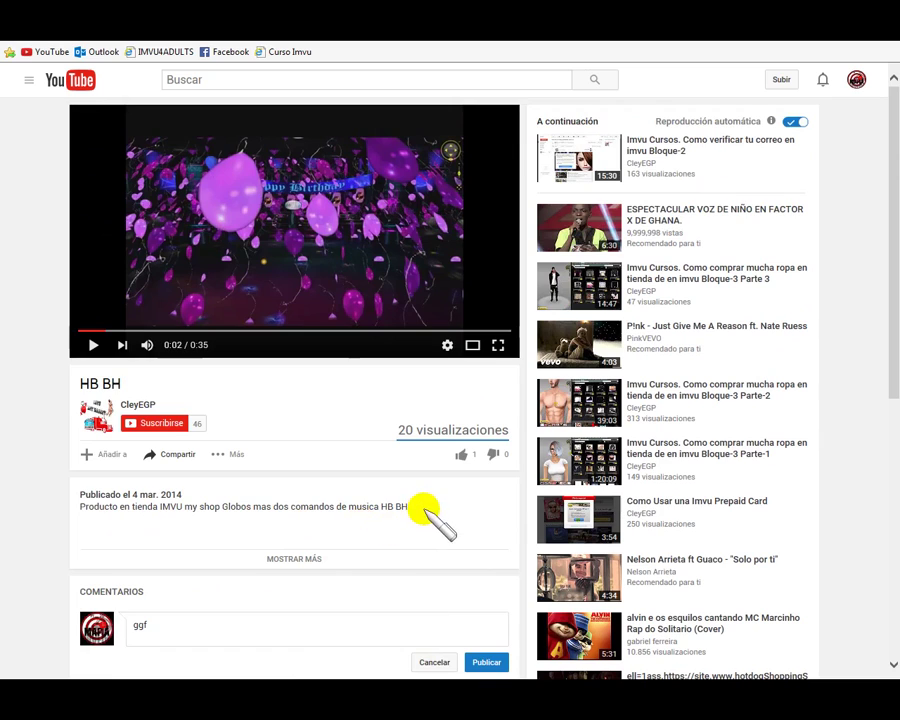
- Copy "IMVU my shop Globos mas dos comandos de musica HB BH" from the description and discard the draft comment
left_click_drag(424, 508, 172, 508)
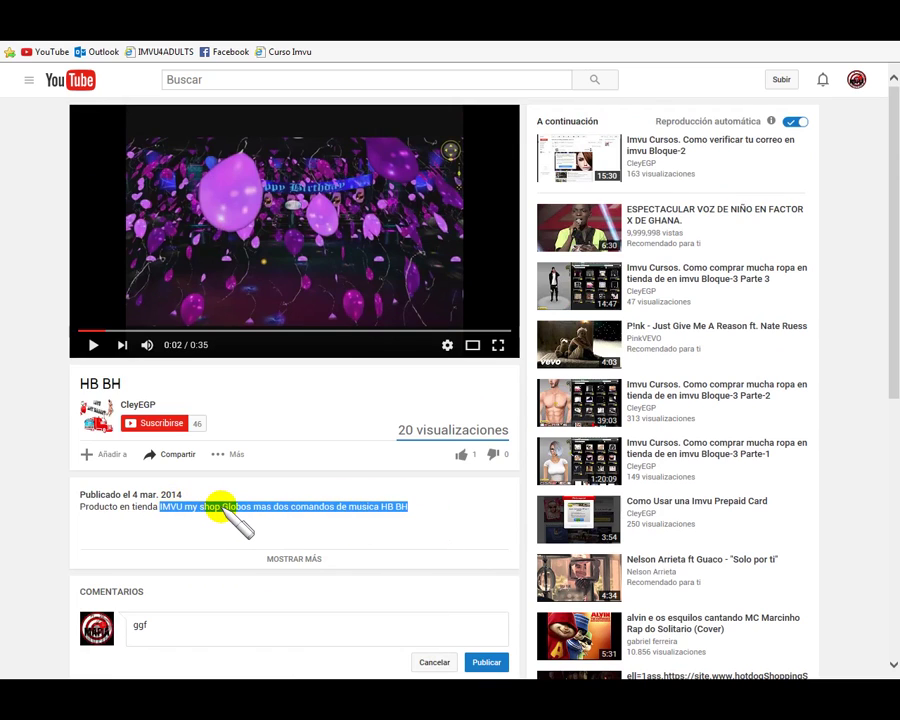
right_click(227, 506)
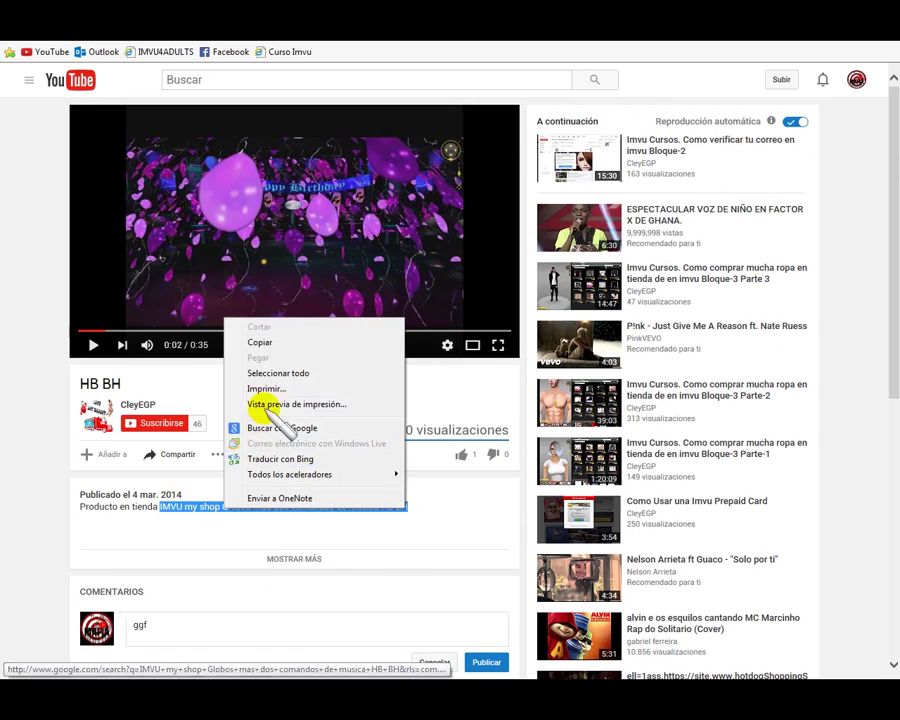
left_click(255, 342)
left_click(284, 450)
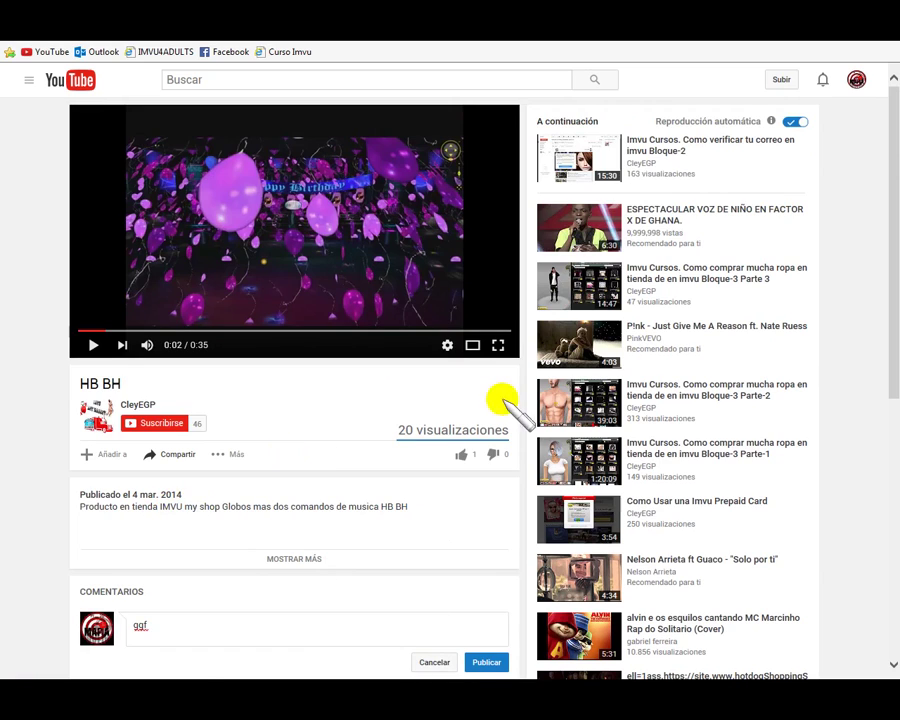
left_click(434, 663)
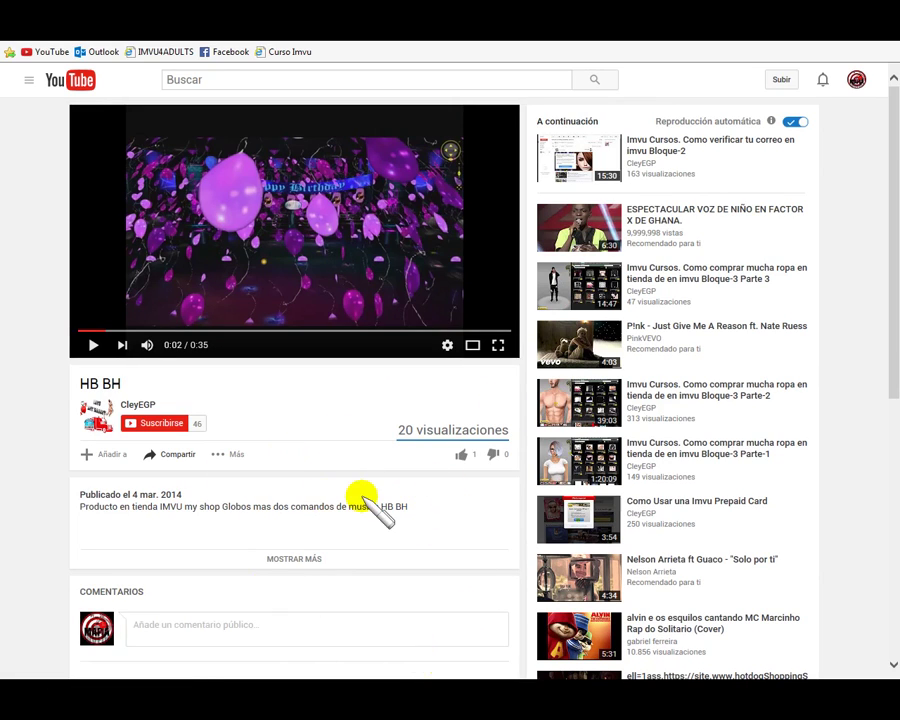
- Like the HB BH video and open its sharing options
left_click(460, 455)
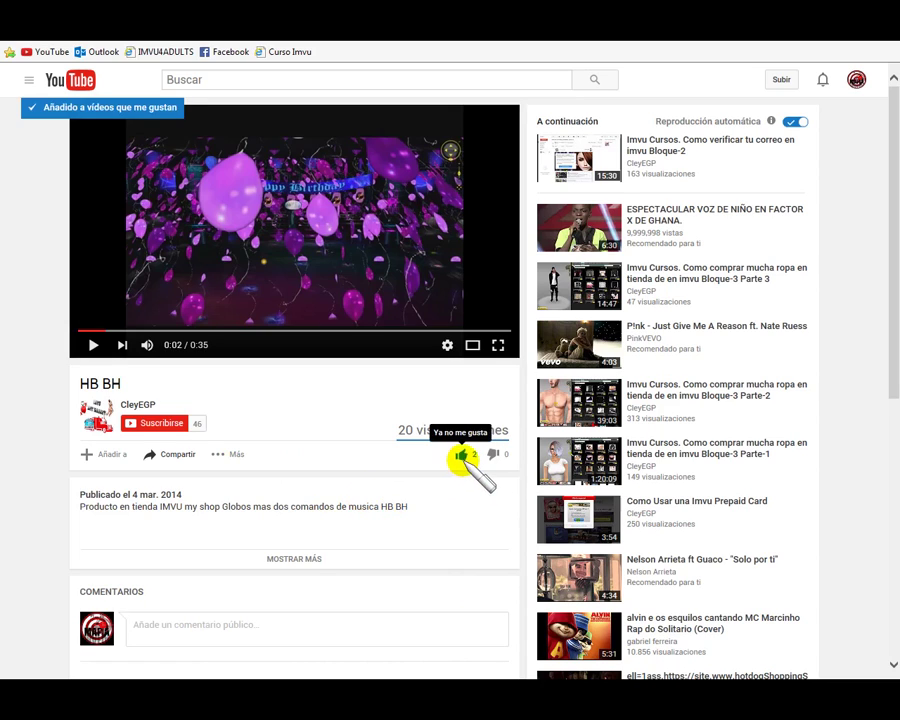
left_click(173, 454)
- Subscribe to the HB BH video's channel and start a new public comment
left_click(155, 423)
scroll(261, 518, "down", 3)
left_click(225, 488)
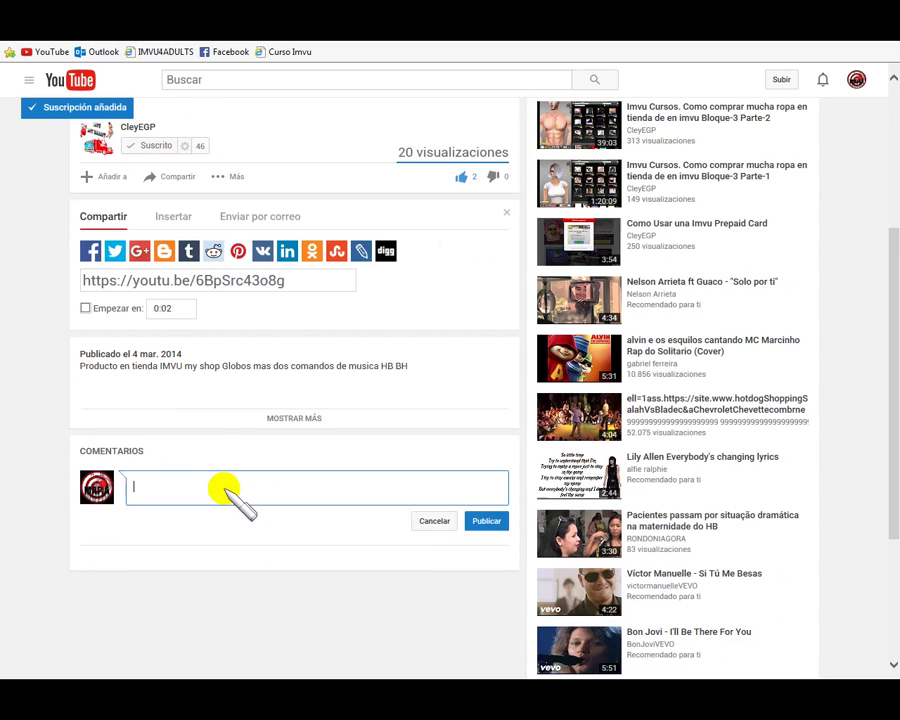